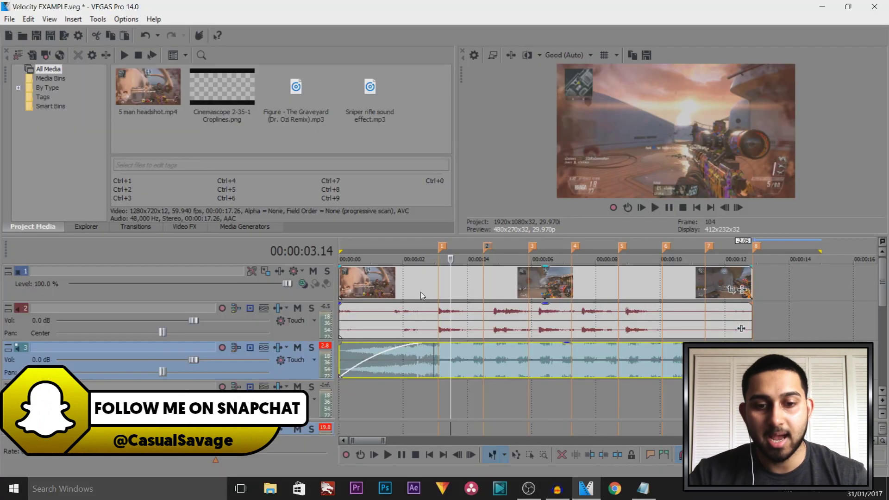
Check in the video clip's properties that Maintain aspect ratio is off and Disable resample is selected, and confirm
click(420, 295)
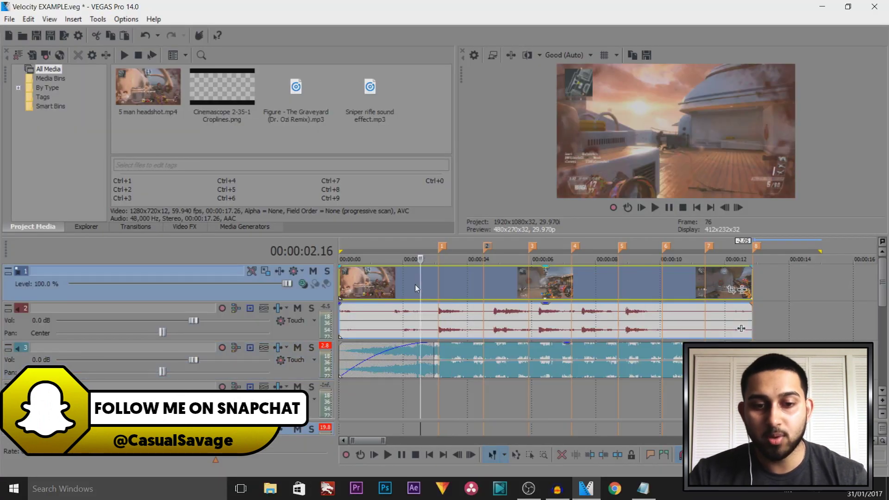
drag(419, 287, 368, 280)
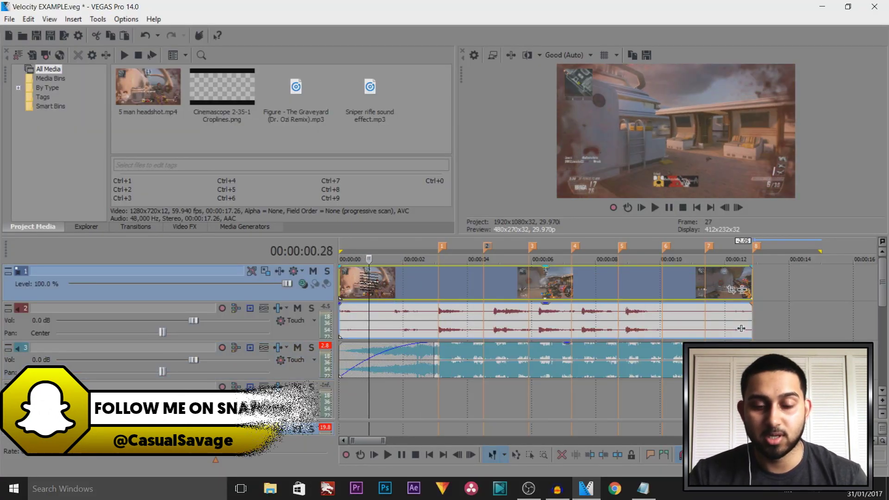
right_click(384, 285)
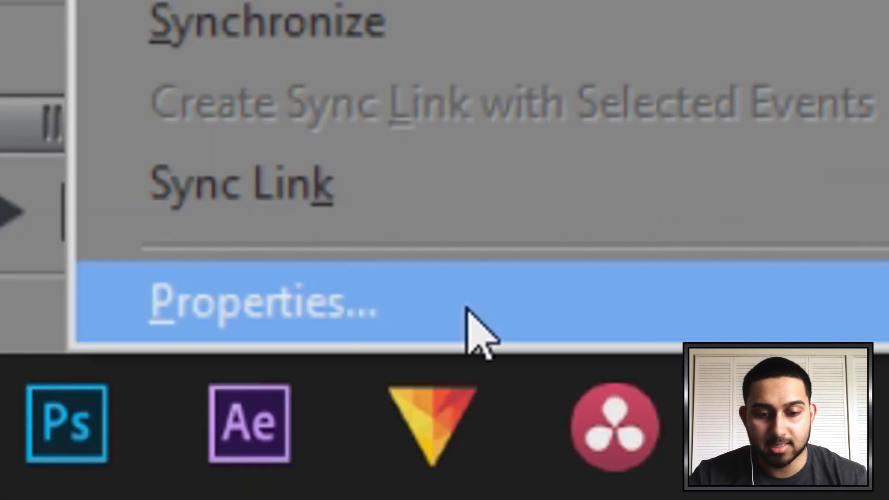
click(448, 470)
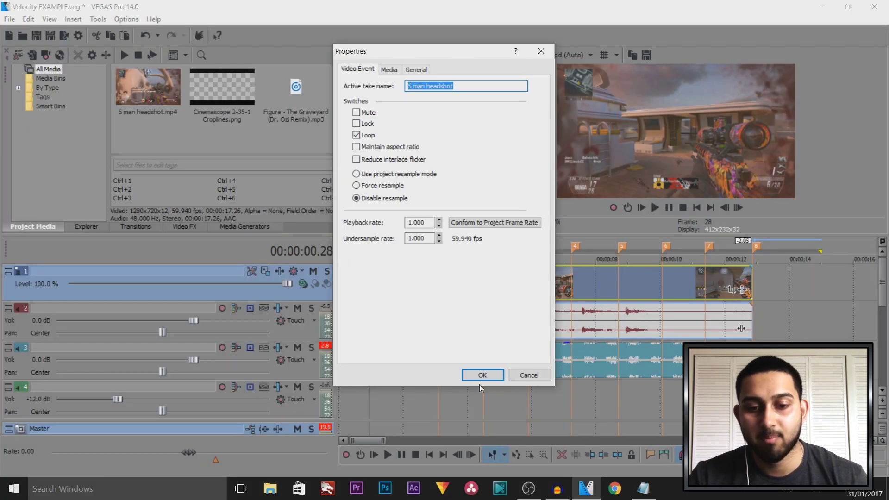
click(474, 373)
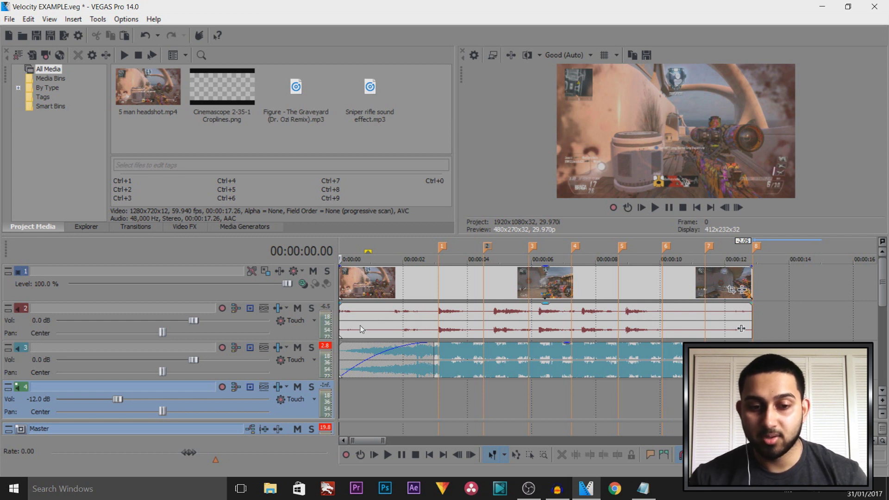
Try to add a timeline marker at 00:00:01.05
click(376, 327)
key(m)
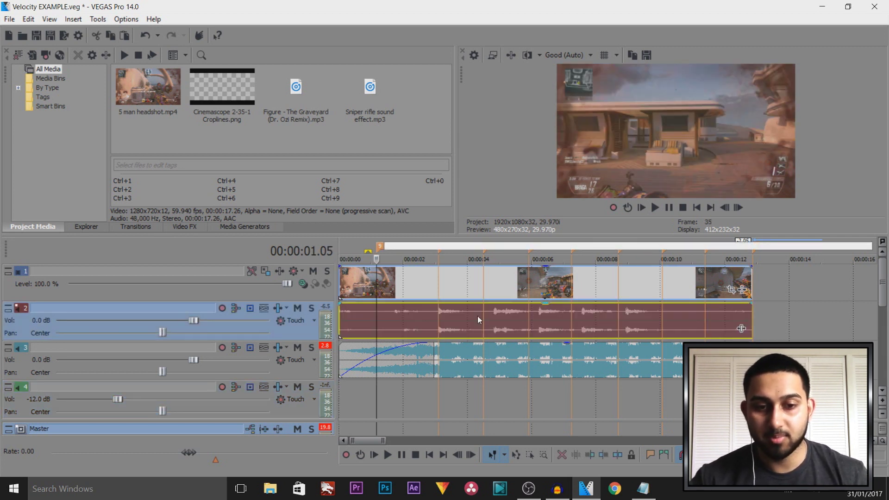
click(390, 332)
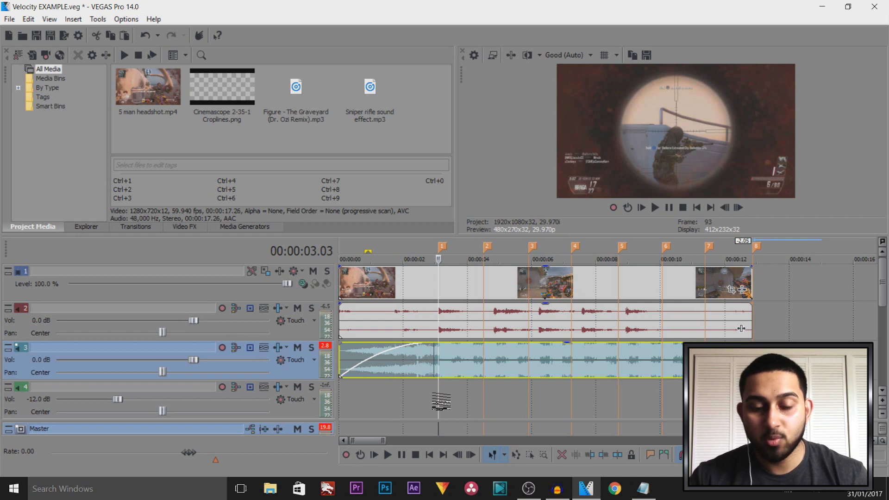
Play the timeline from the start to compare the gunshots with the music markers, and return to marker 1
click(452, 401)
click(439, 401)
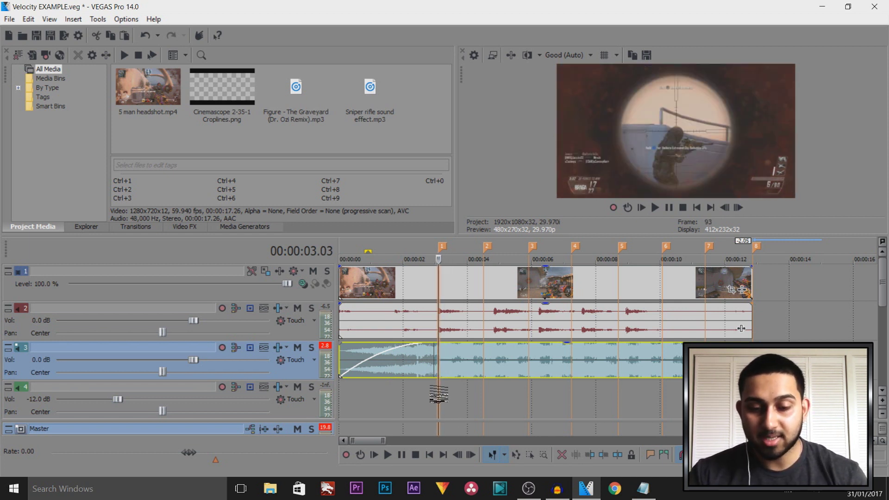
drag(438, 403, 335, 408)
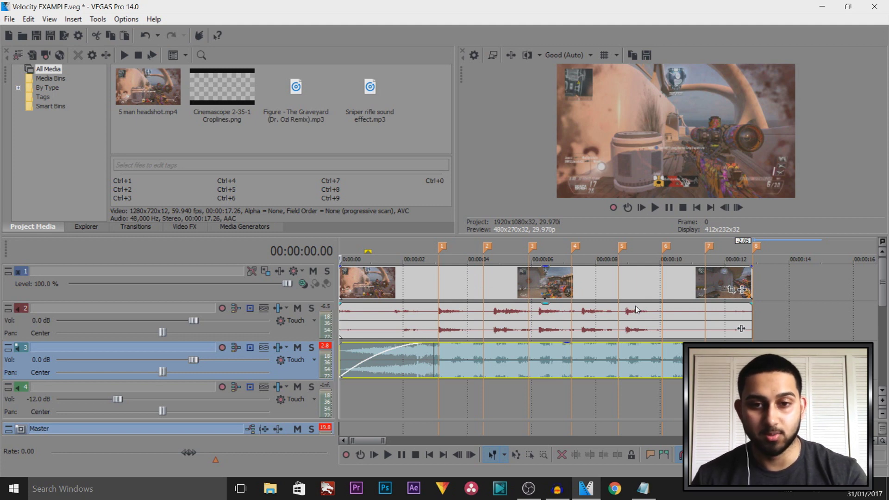
key(space)
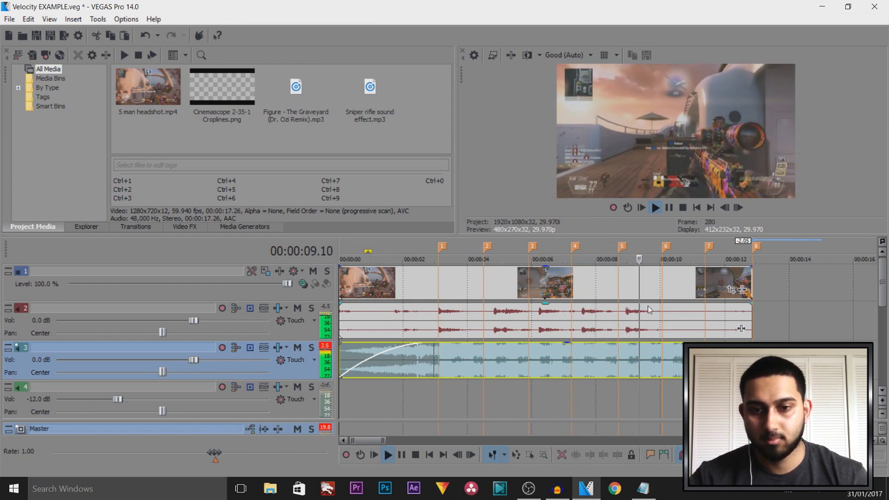
click(439, 396)
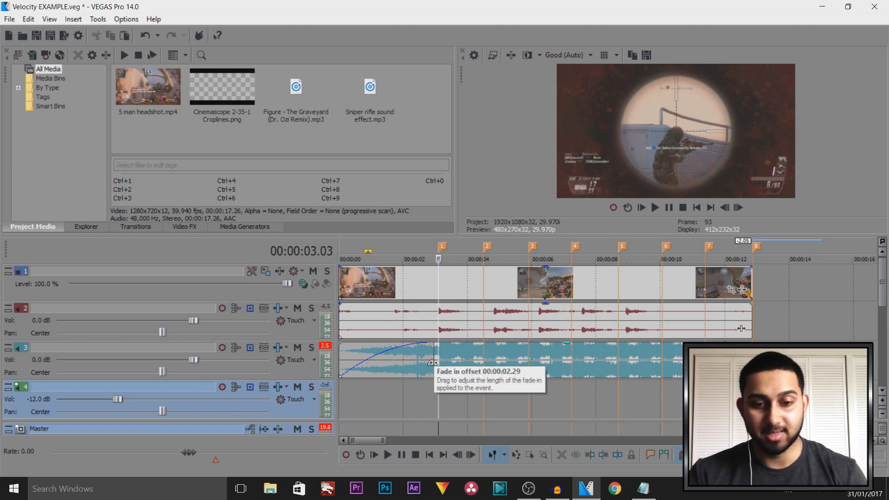
Insert a Velocity envelope on the video clip in track 1
click(404, 286)
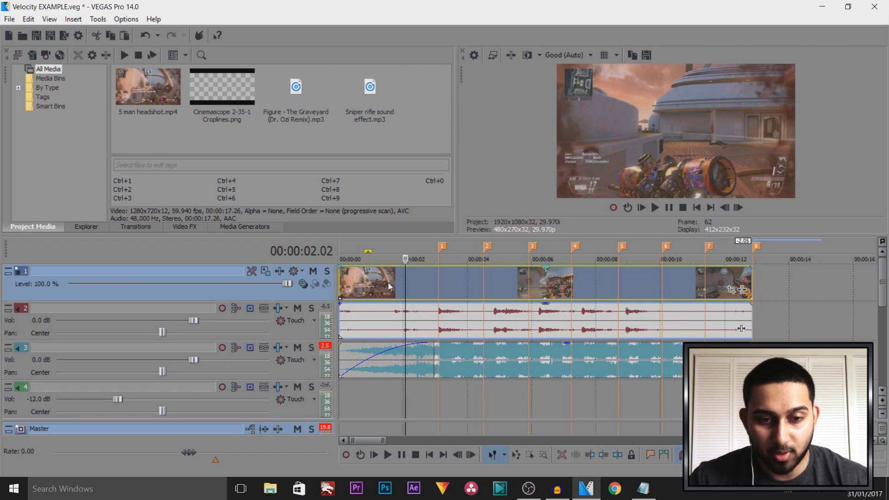
right_click(388, 287)
mouse_move(147, 253)
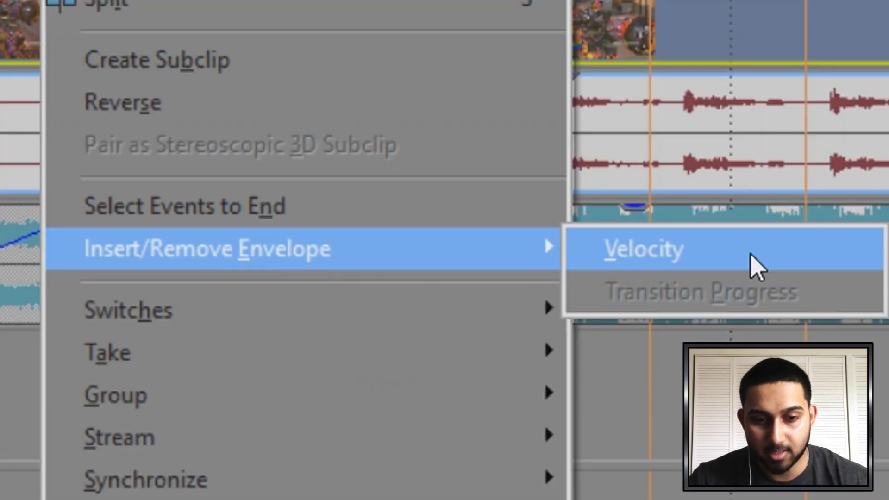
click(754, 264)
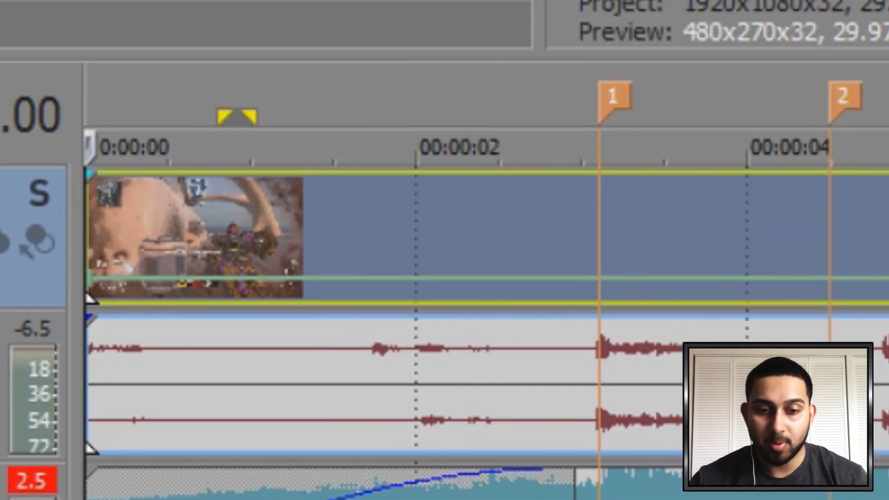
Raise the velocity point at the clip's start to 1,000 %, and lower it again to a moderately fast speed
drag(92, 277, 90, 172)
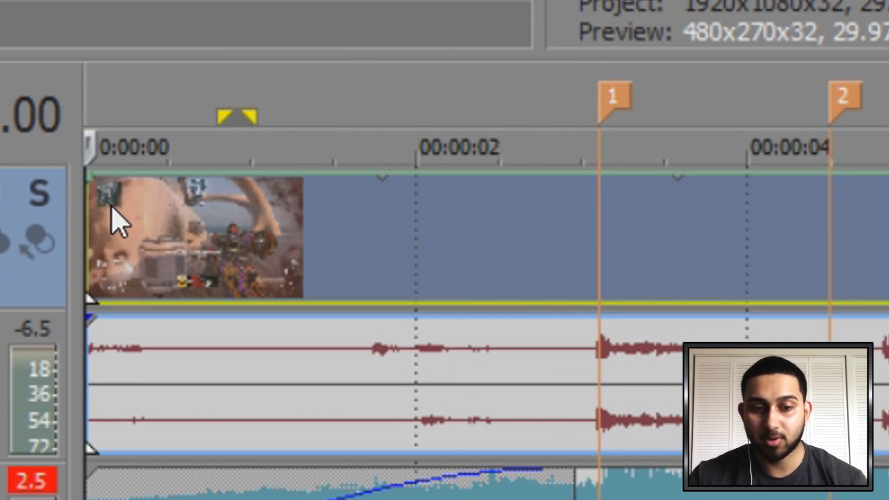
mouse_move(91, 174)
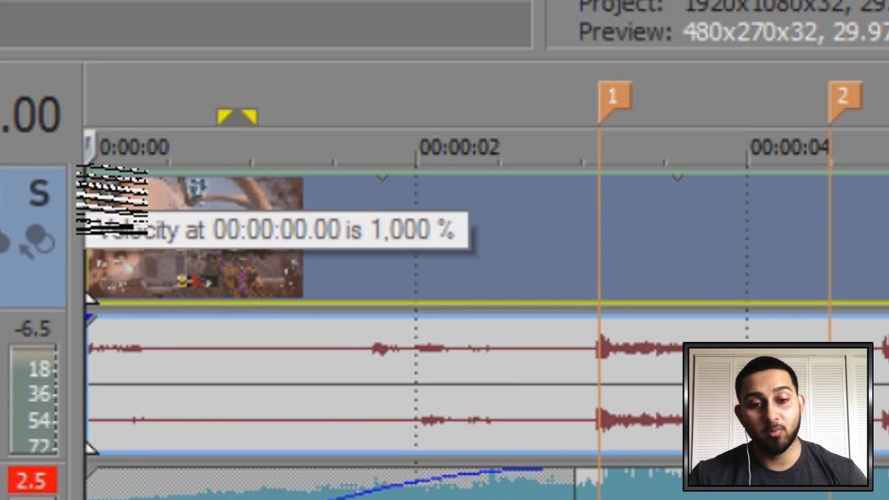
drag(89, 172, 89, 172)
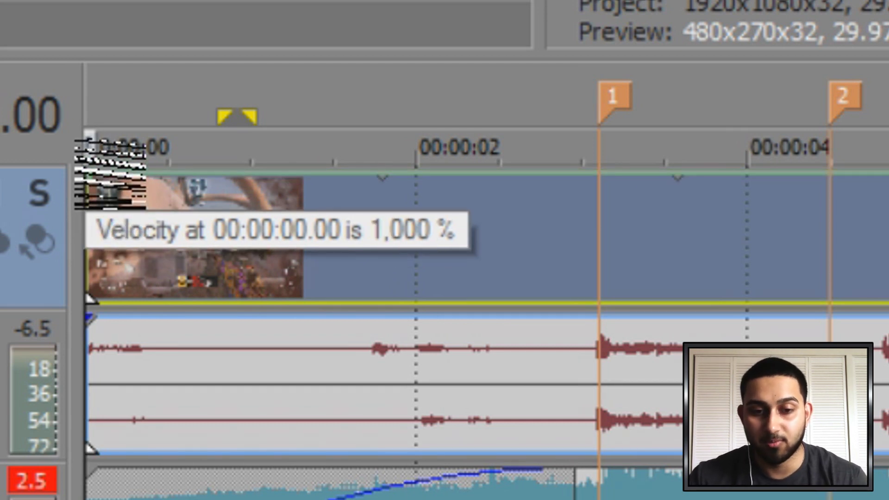
drag(89, 173, 88, 260)
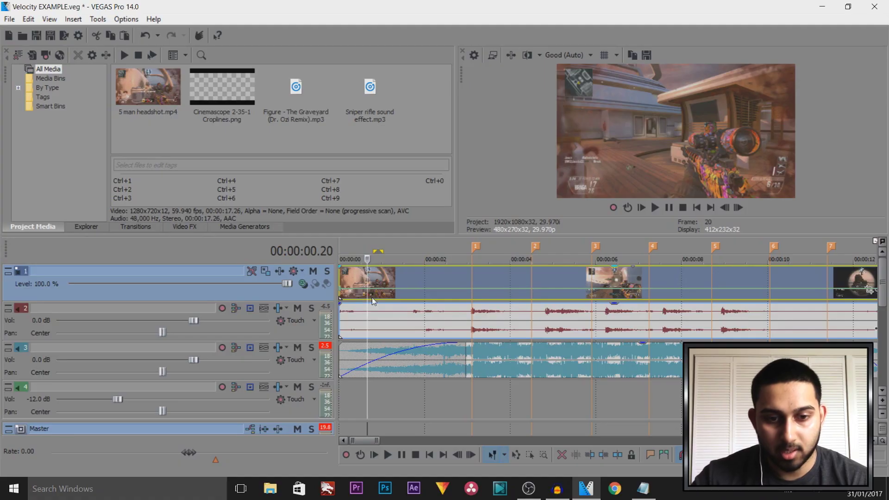
Add a velocity point at 00:00:00.19 and set it to normal velocity
click(217, 289)
click(366, 290)
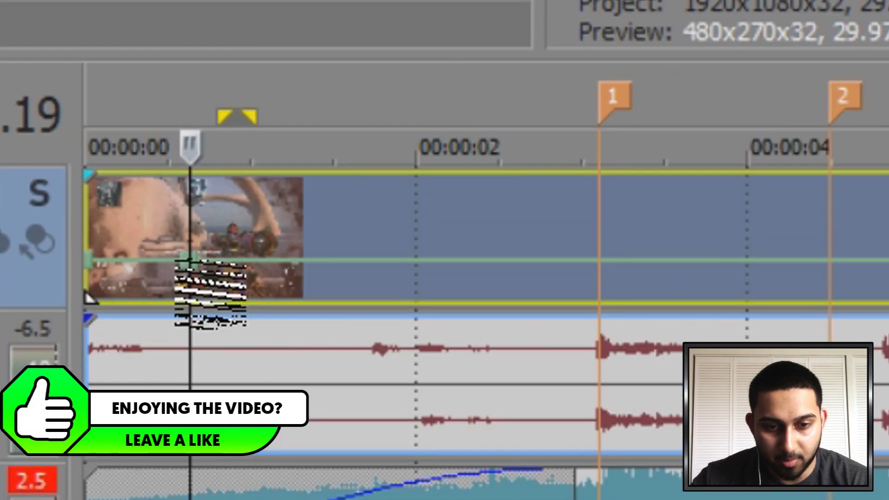
right_click(368, 292)
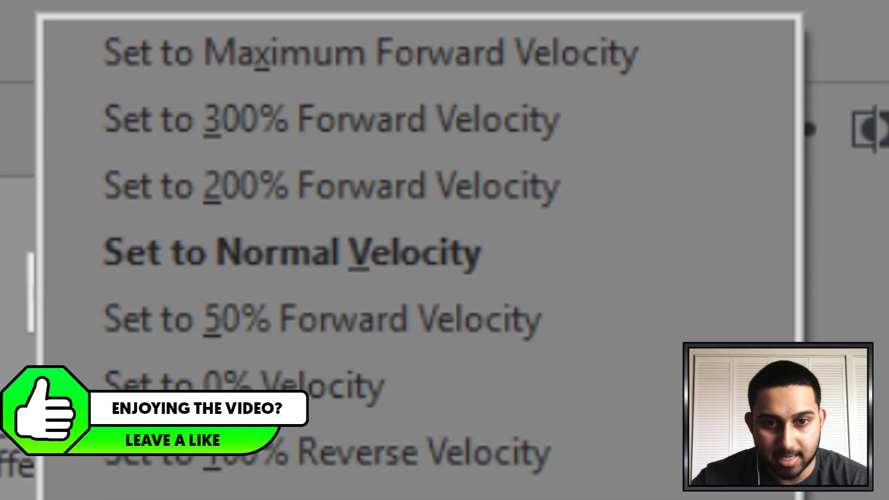
click(312, 269)
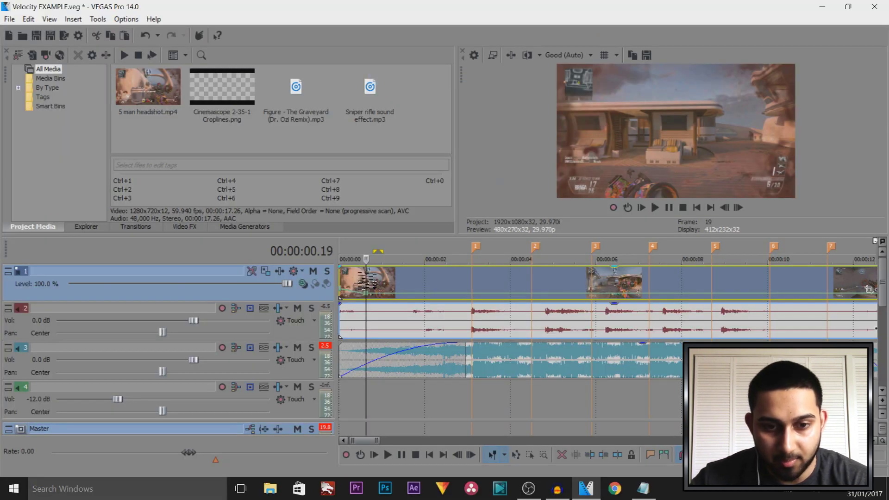
key(space)
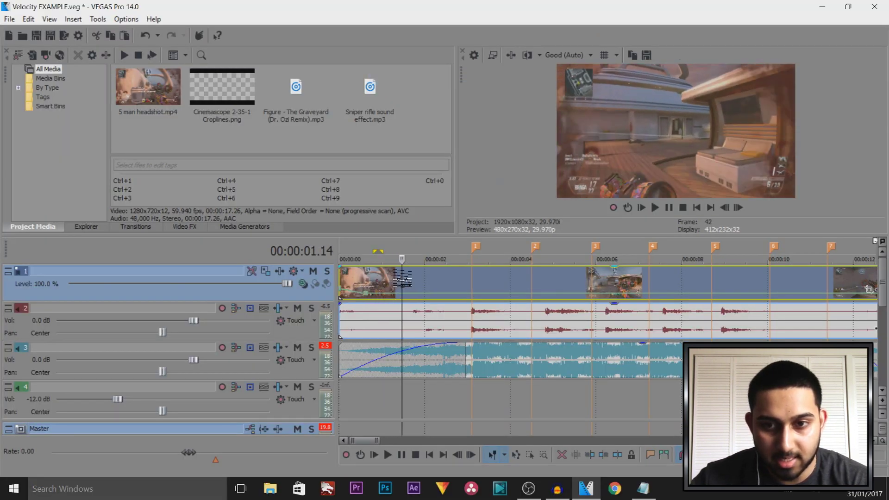
Add a velocity point at 00:00:02.05 and lower it to 33 %
click(433, 296)
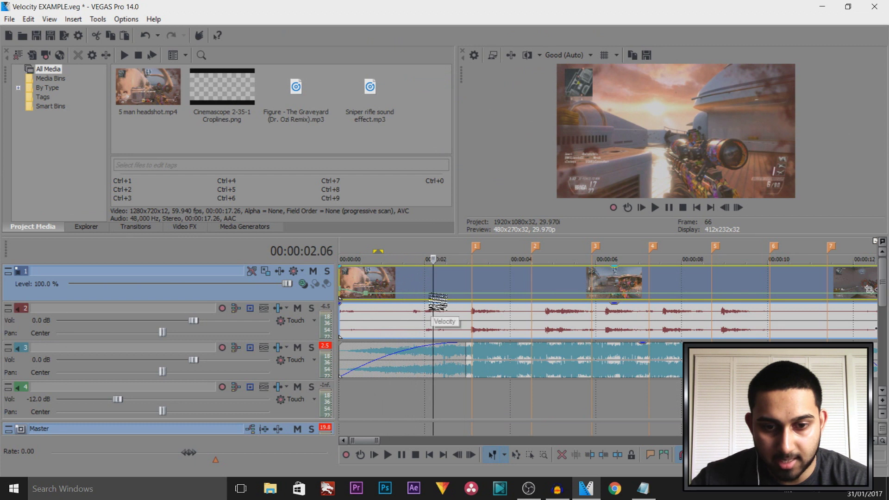
double_click(431, 293)
scroll(448, 303, up, 2)
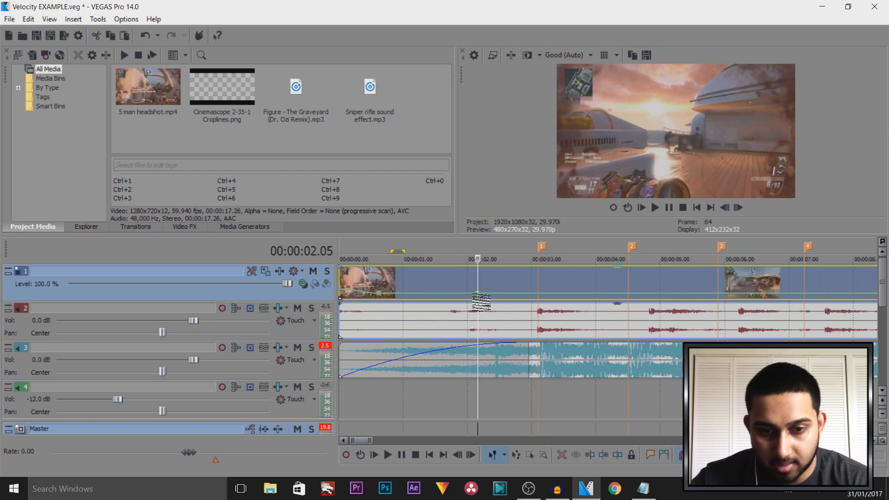
drag(479, 295, 483, 304)
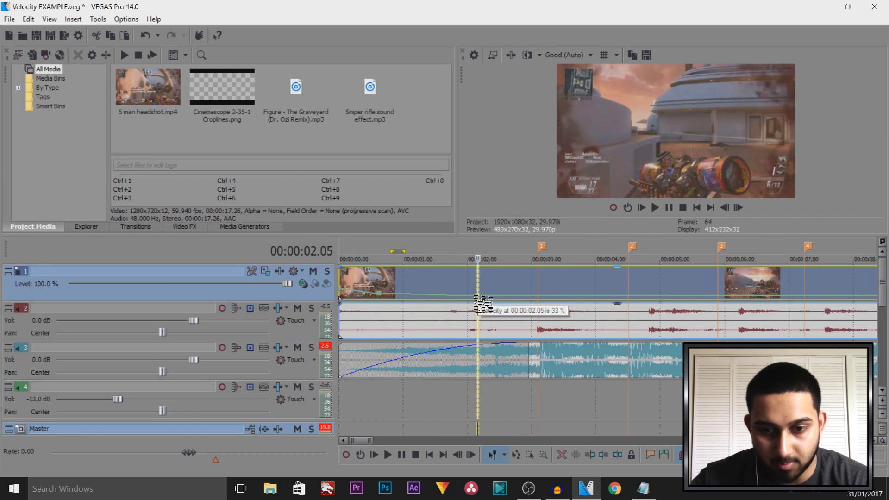
Add a velocity point at marker 1 and raise it slightly above normal speed
click(537, 290)
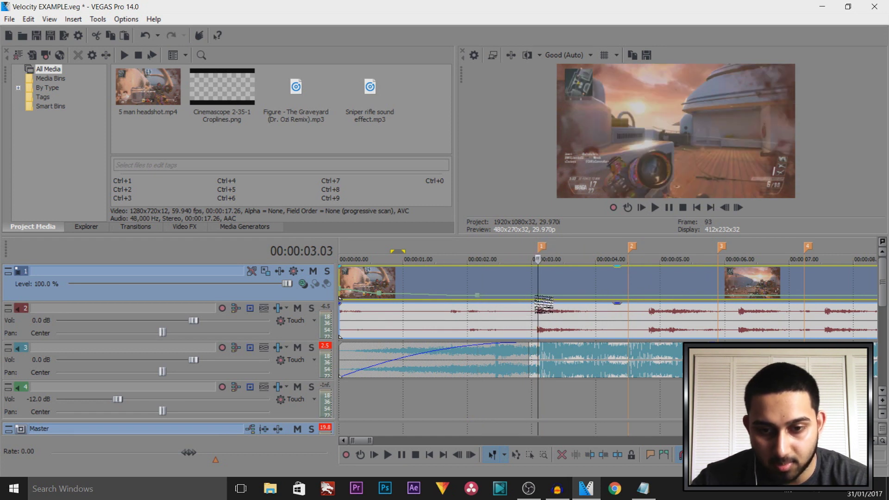
scroll(538, 296, up, 2)
double_click(601, 296)
drag(608, 304, 608, 299)
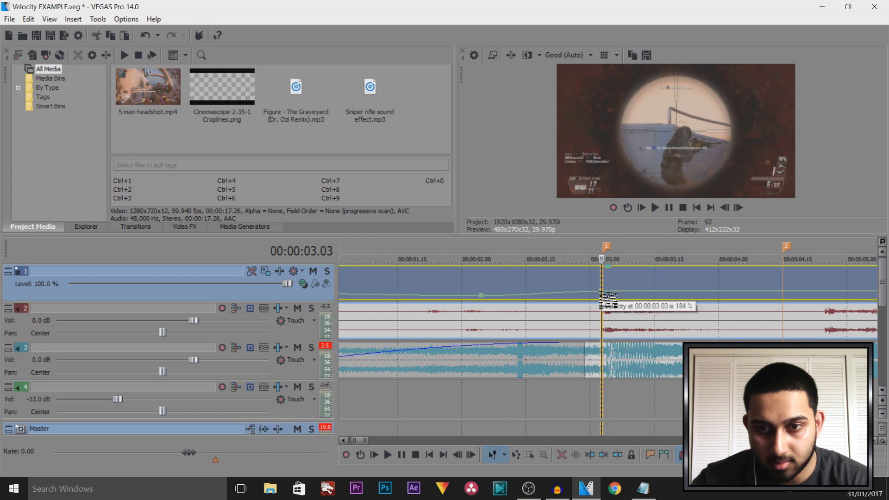
Add a velocity point at 00:00:03.13, shortly after marker 1, and set it to normal velocity
click(642, 298)
click(646, 298)
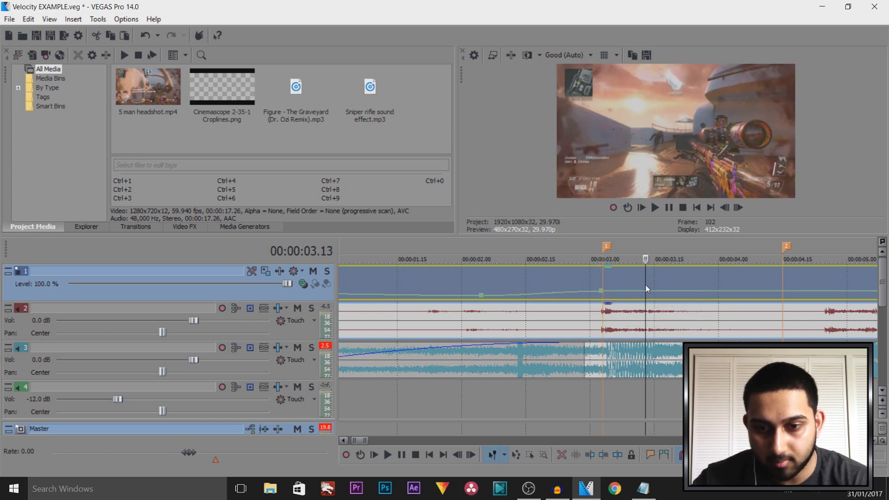
right_click(646, 291)
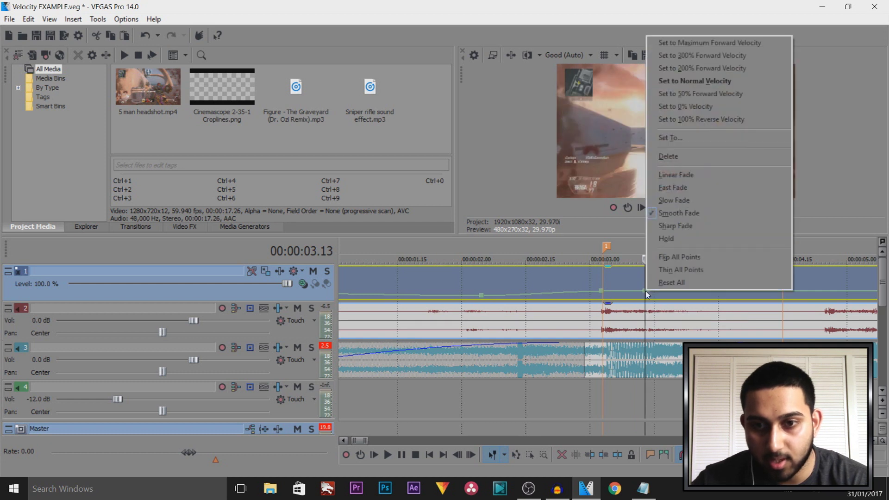
click(697, 83)
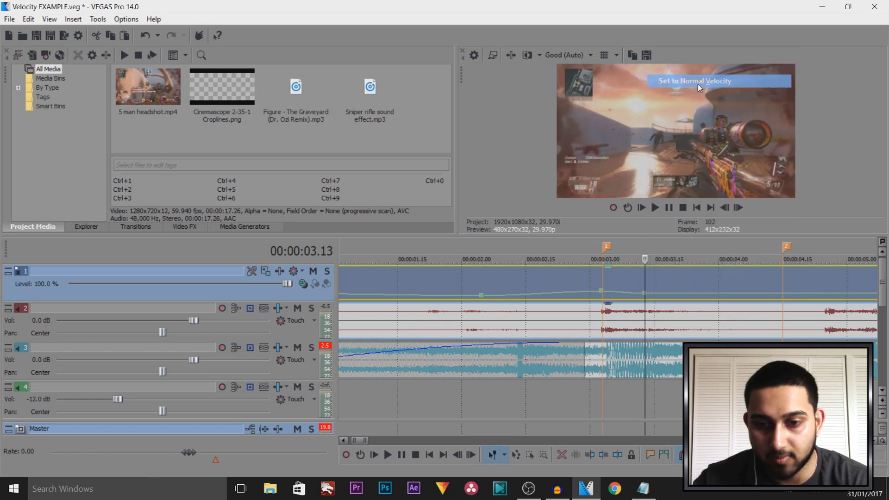
Add a velocity point at 00:00:03.29 and lower it to 33 %
click(706, 283)
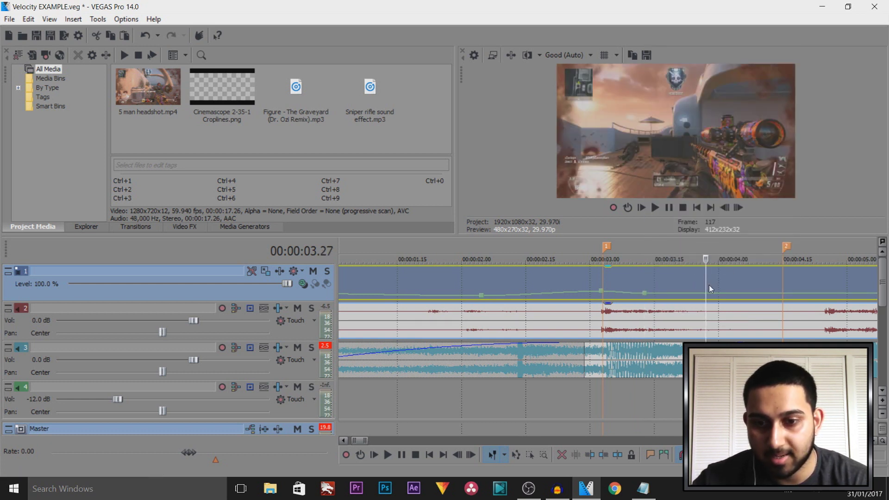
drag(706, 285, 724, 302)
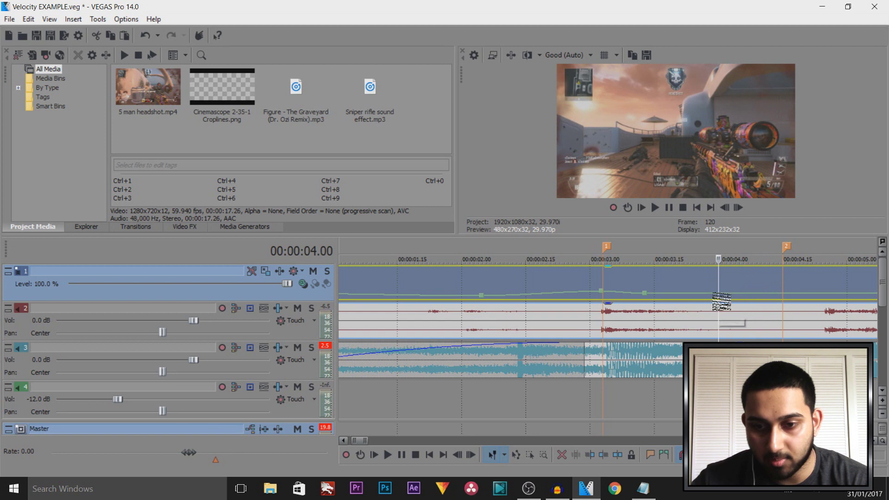
double_click(715, 294)
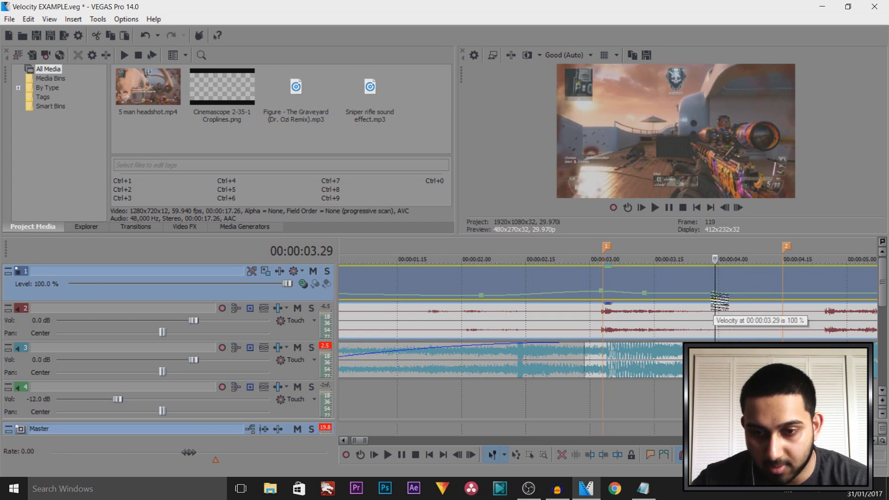
drag(715, 293, 716, 295)
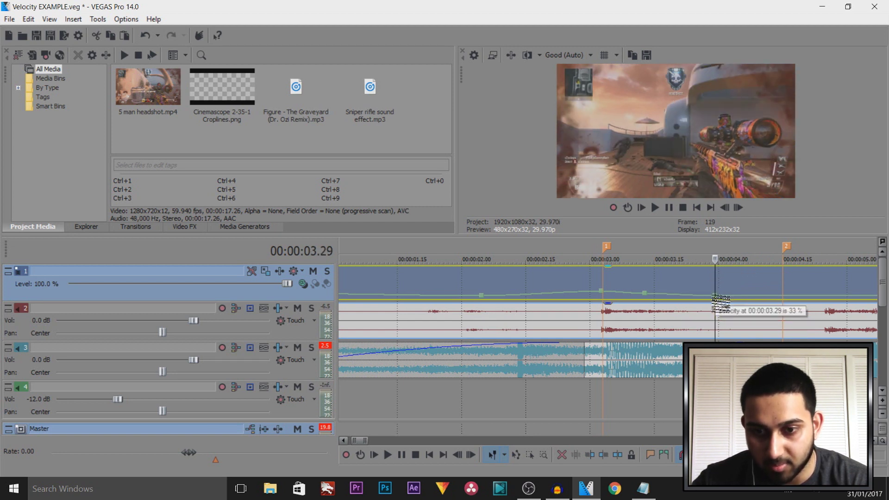
Add a velocity point at marker 2 and raise it well above normal speed
click(783, 303)
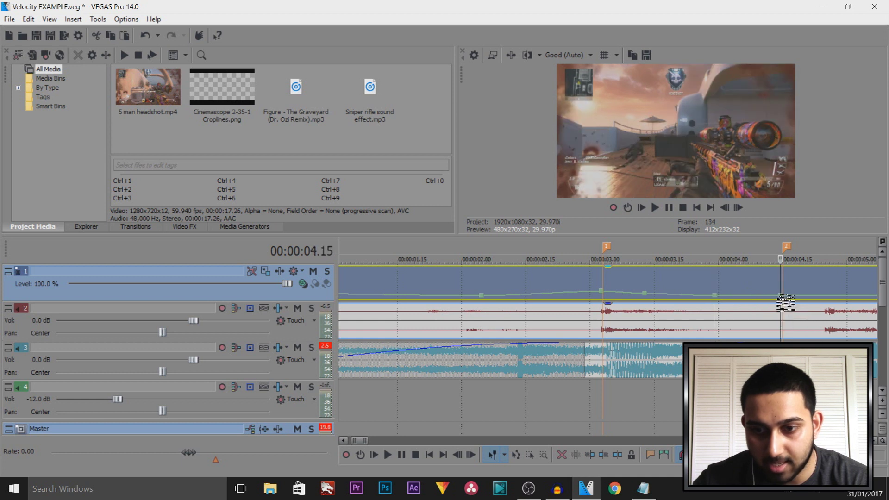
scroll(786, 303, up, 3)
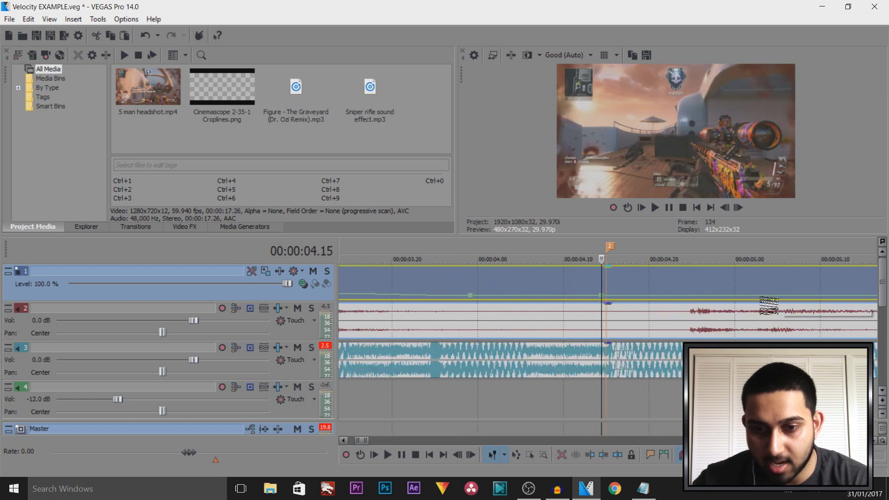
drag(601, 294, 613, 293)
click(607, 296)
scroll(654, 296, down, 2)
Add a velocity point at 00:00:04.24, just before the shot, and set it to normal velocity
click(653, 296)
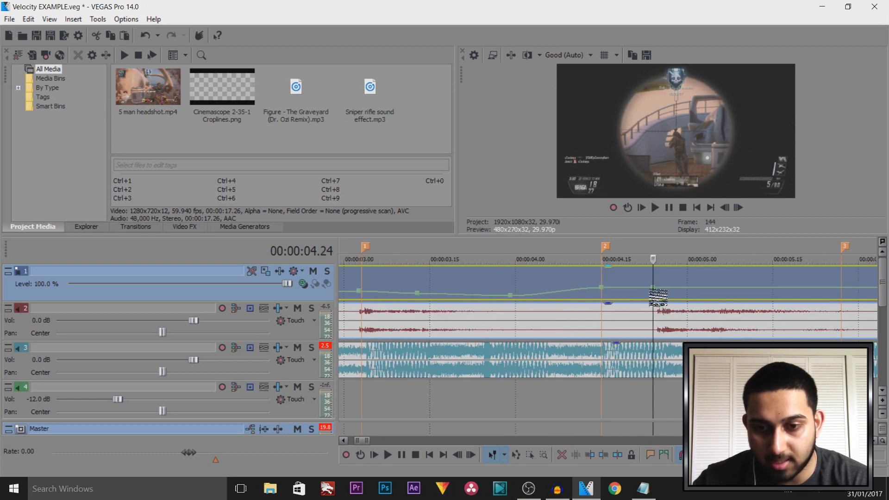
drag(659, 298, 659, 301)
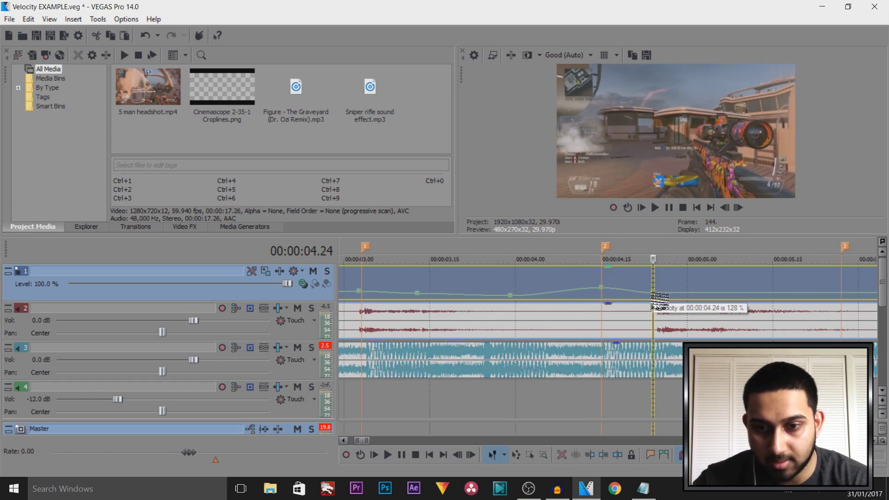
right_click(654, 296)
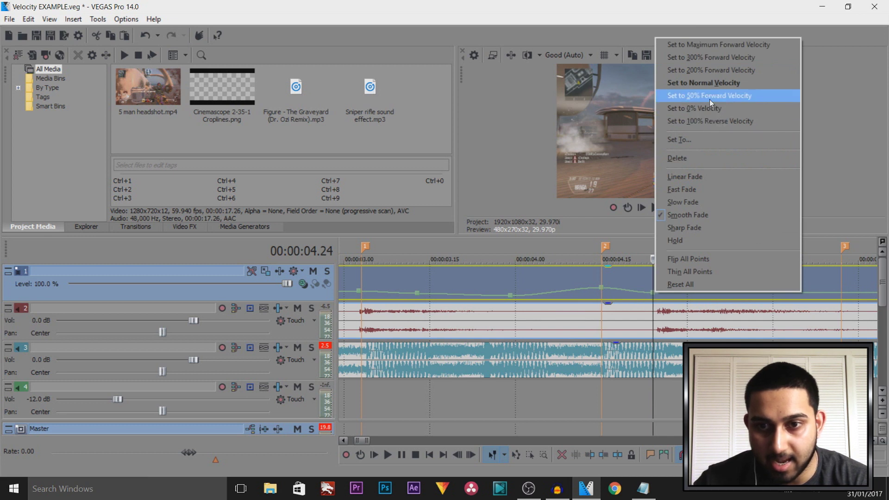
click(703, 83)
Add a velocity point at 00:00:05.04 and lower it below normal velocity
drag(607, 274, 708, 278)
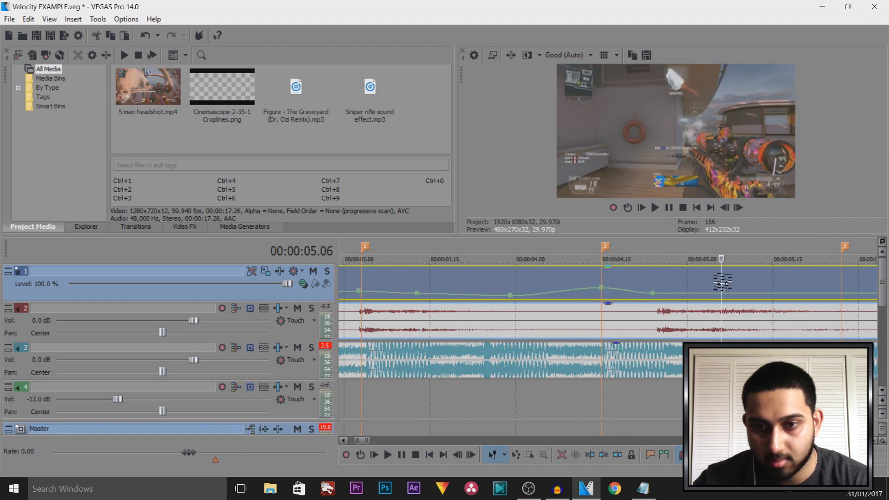
double_click(709, 293)
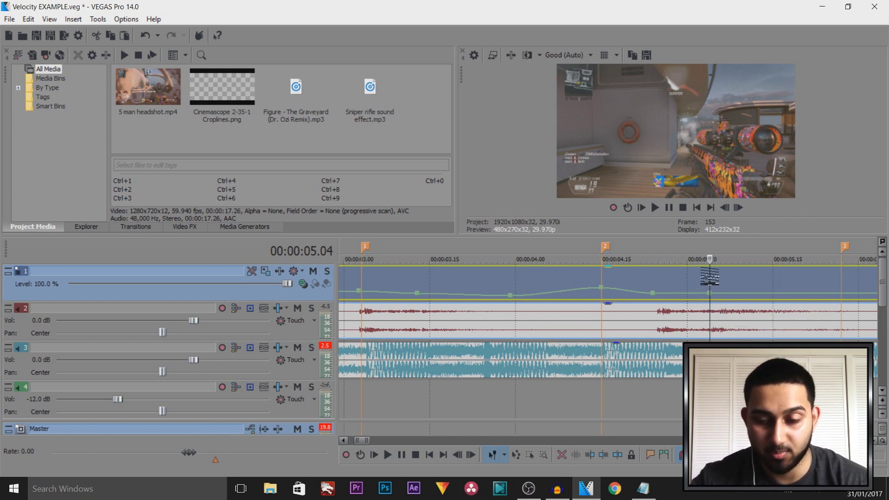
click(721, 278)
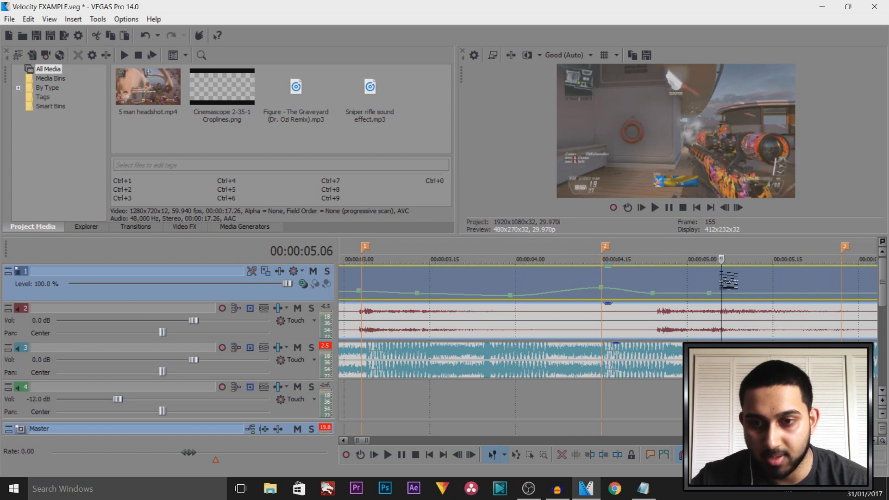
click(813, 275)
drag(840, 260, 789, 259)
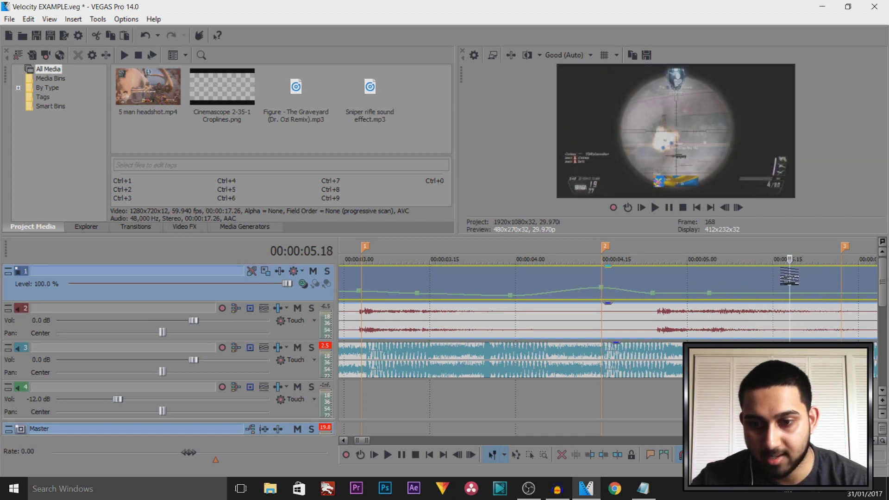
drag(708, 293, 715, 303)
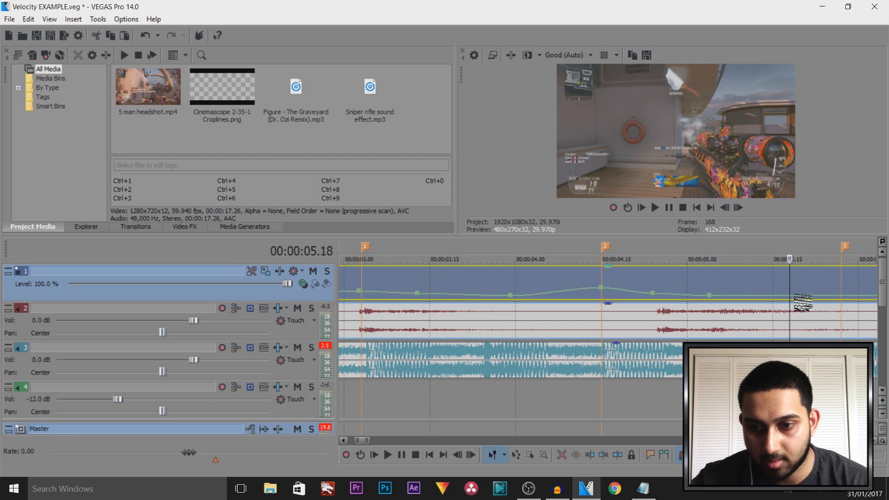
Add a velocity point at marker 3 (00:00:05.27) and raise it to 128 %
scroll(627, 303, up, 3)
drag(605, 305, 607, 300)
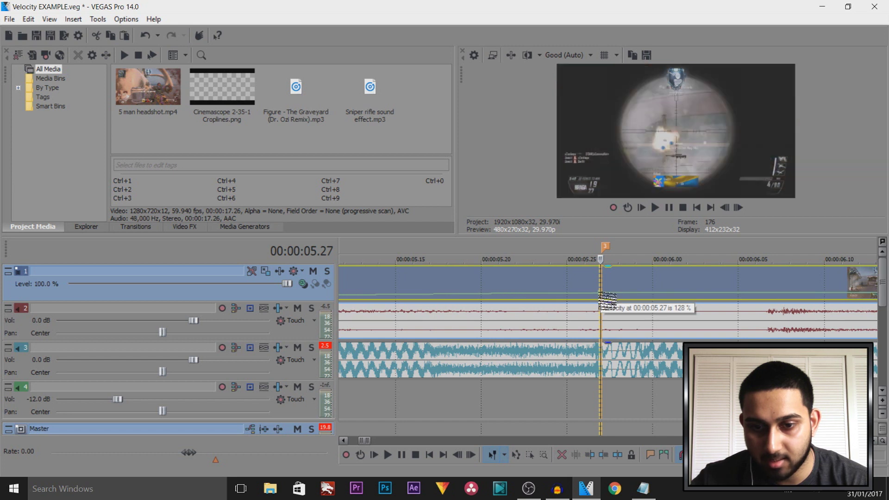
scroll(606, 301, down, 4)
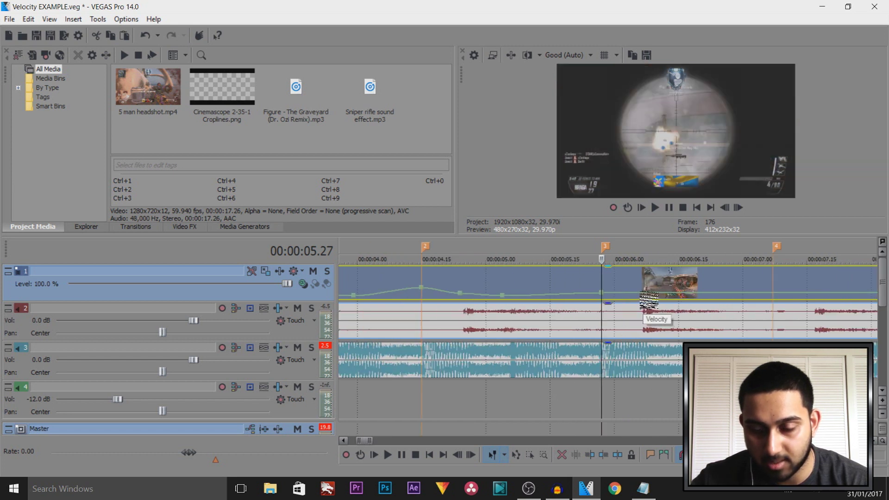
Add velocity points at 00:00:06.07 and 00:00:06.26 that slow the clip below normal speed
click(648, 301)
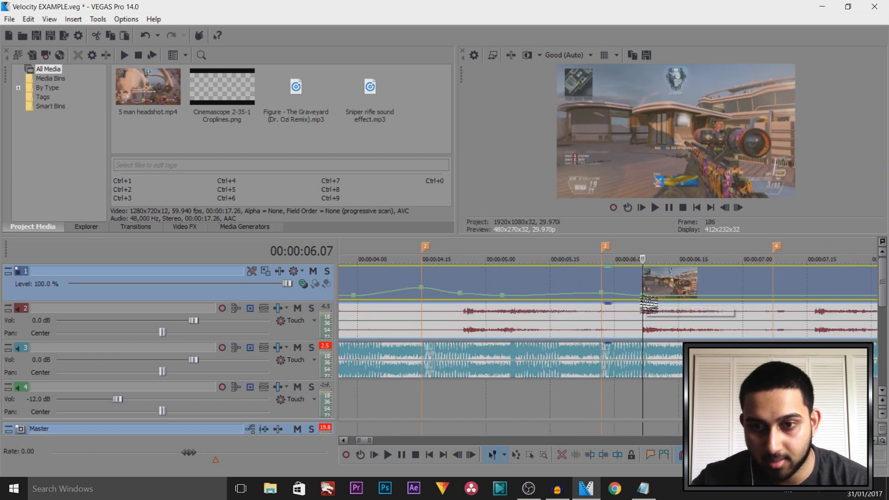
drag(643, 284, 721, 286)
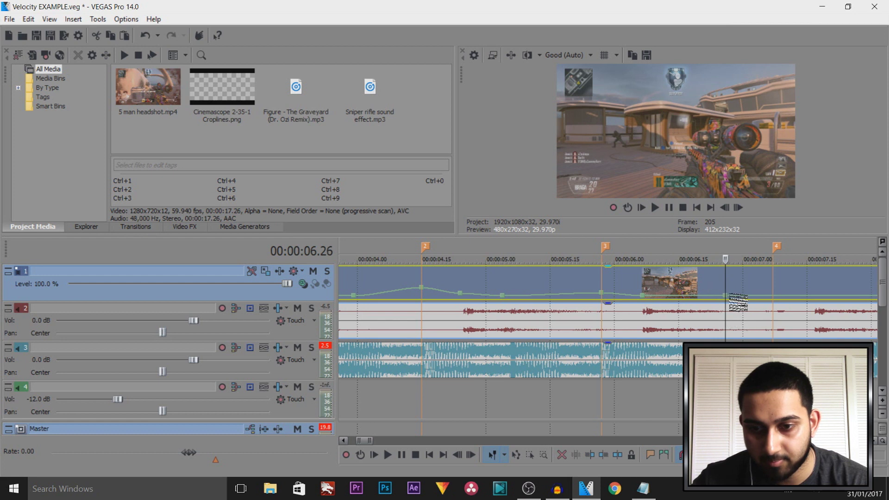
Add a velocity point at marker 4 and raise it far above normal speed
click(772, 303)
drag(776, 303, 778, 290)
scroll(715, 312, down, 5)
Add a velocity point at 00:00:07.27, after marker 4, and set it to normal velocity
click(629, 290)
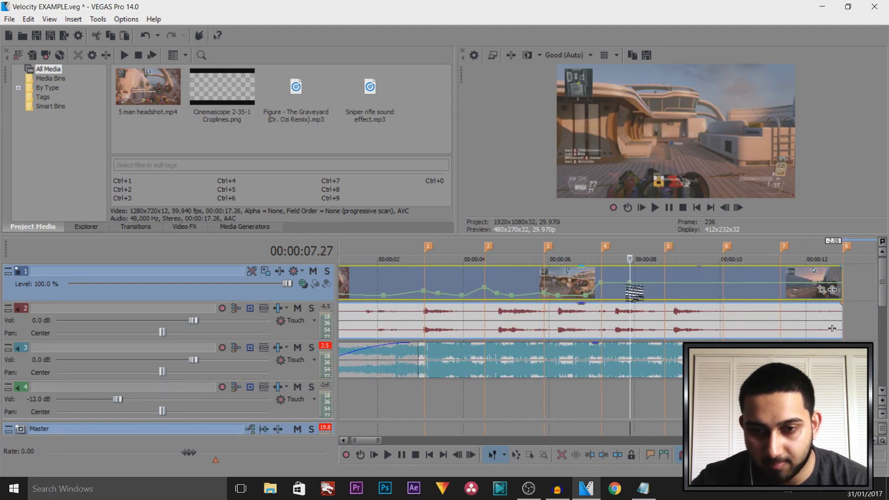
double_click(630, 282)
drag(629, 283, 630, 293)
right_click(632, 302)
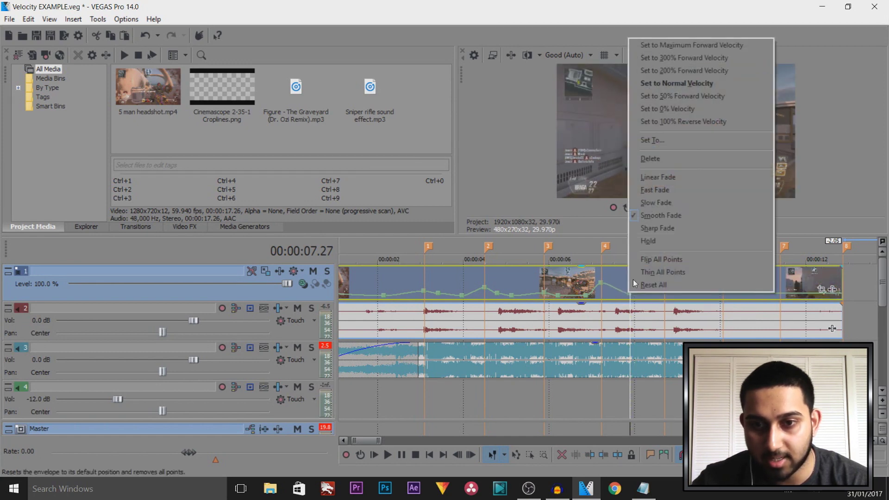
click(692, 88)
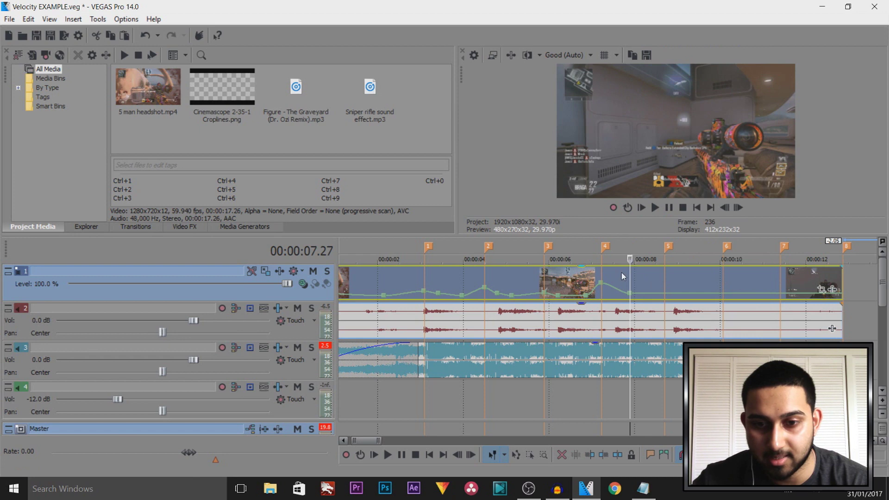
Review the footage around marker 4 and return the playhead to the start of the timeline
drag(629, 277, 606, 275)
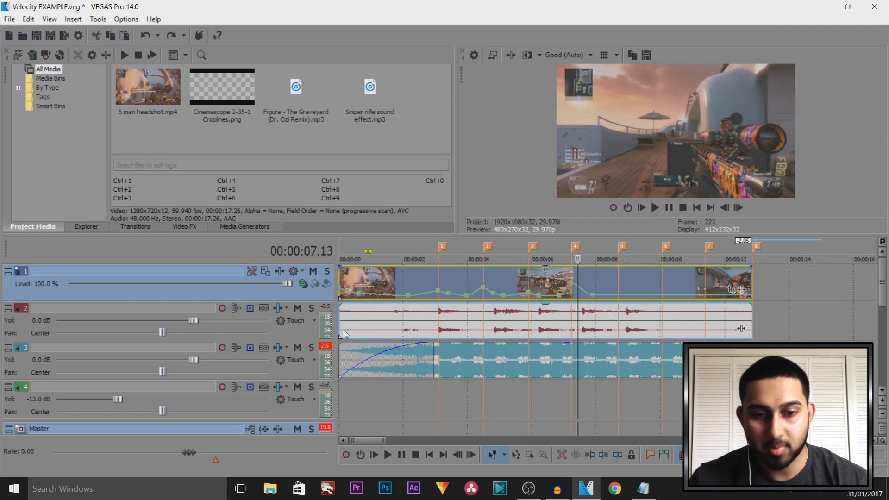
click(345, 334)
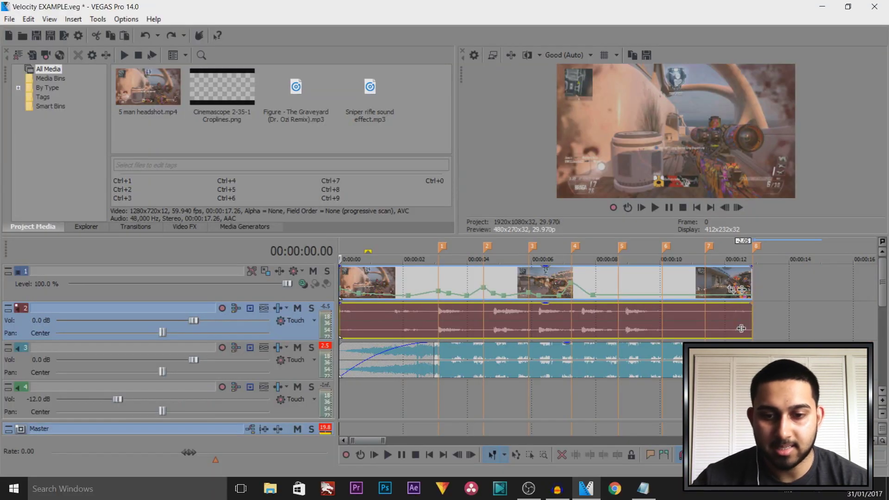
Align marker 4's velocity point with 00:00:07.07 at 431 % and add a sharply lowered point at 00:00:07.10
click(574, 319)
scroll(574, 320, up, 3)
click(546, 329)
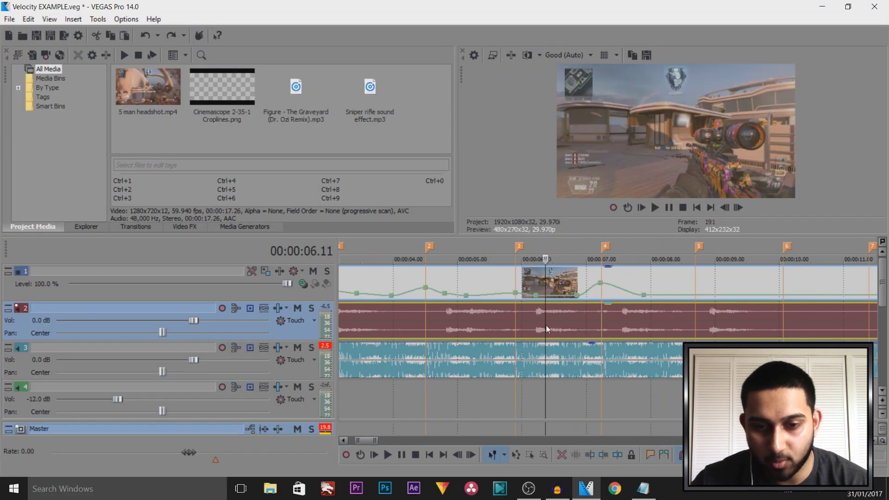
drag(539, 326, 603, 326)
scroll(639, 361, up, 5)
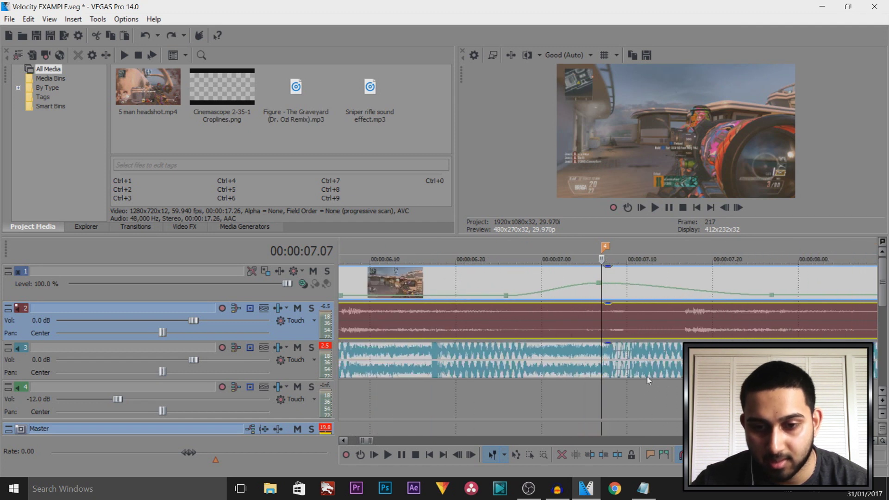
drag(604, 292, 606, 293)
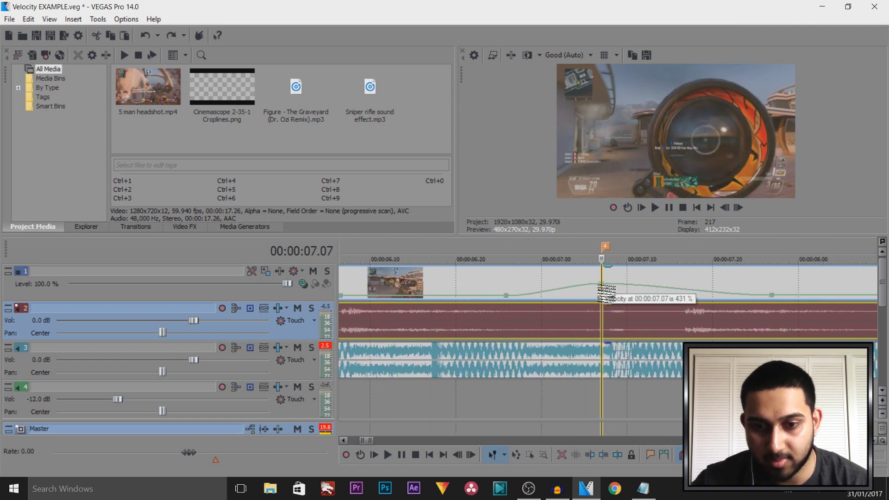
click(617, 284)
drag(617, 283, 627, 303)
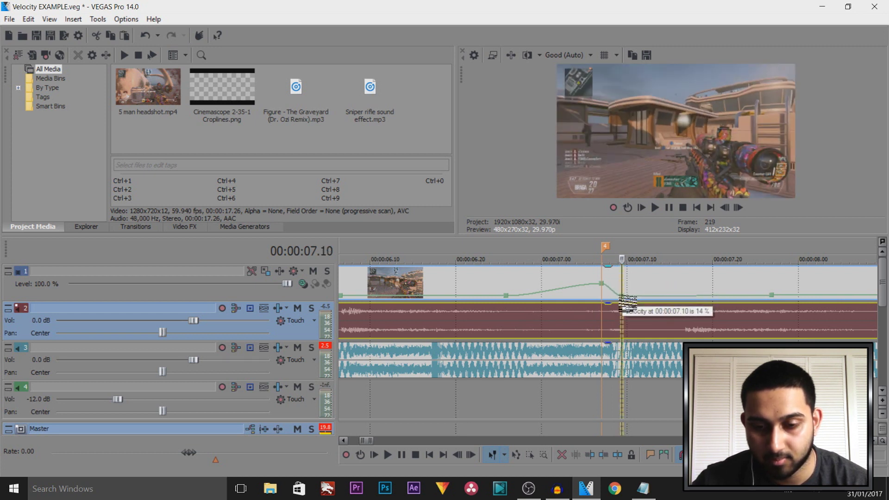
Add a velocity point at marker 5 (00:00:08.21) and raise it slightly above normal speed
drag(627, 303, 836, 318)
scroll(611, 315, down, 2)
scroll(611, 315, up, 3)
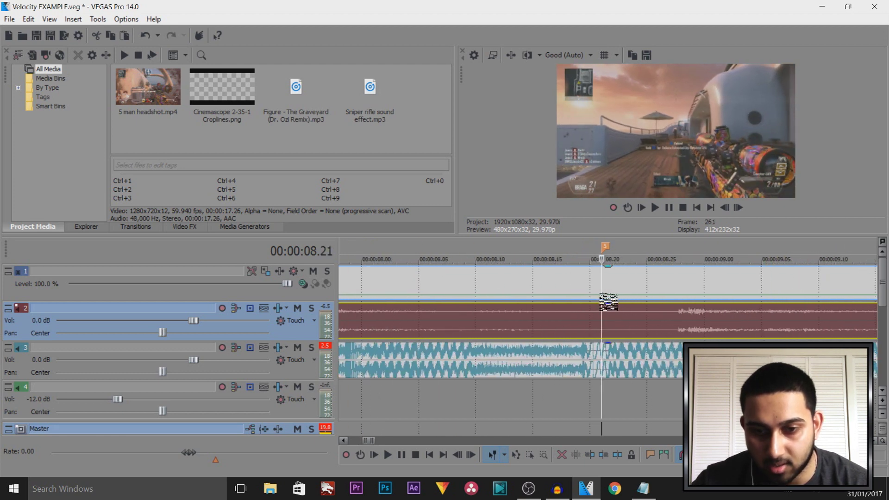
mouse_move(607, 303)
mouse_down()
mouse_move(600, 294)
mouse_move(610, 306)
mouse_up()
scroll(608, 302, up, 2)
scroll(603, 295, up, 1)
scroll(610, 313, down, 3)
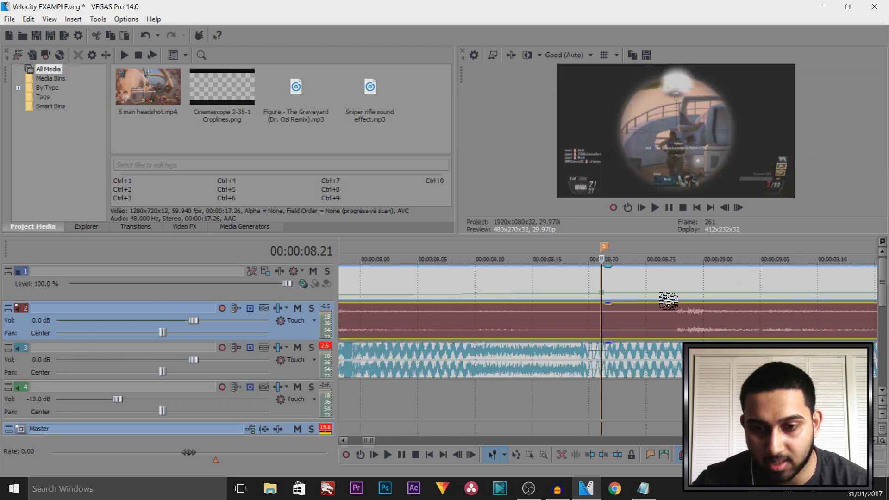
Add a velocity point at 00:00:08.28, shortly after marker 5, and set it to normal velocity
click(684, 300)
scroll(616, 313, down, 3)
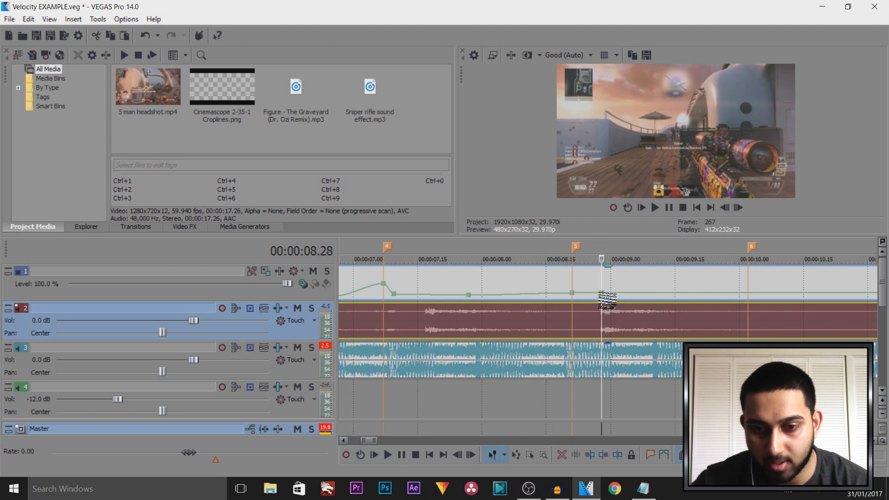
right_click(602, 294)
click(664, 86)
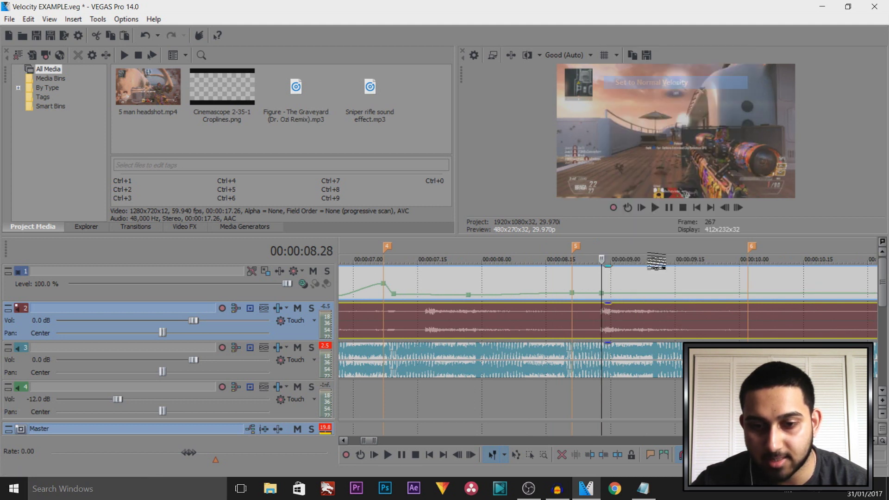
Check the rest of the clip past marker 6 and return the playhead to the start of the timeline
drag(601, 282, 704, 285)
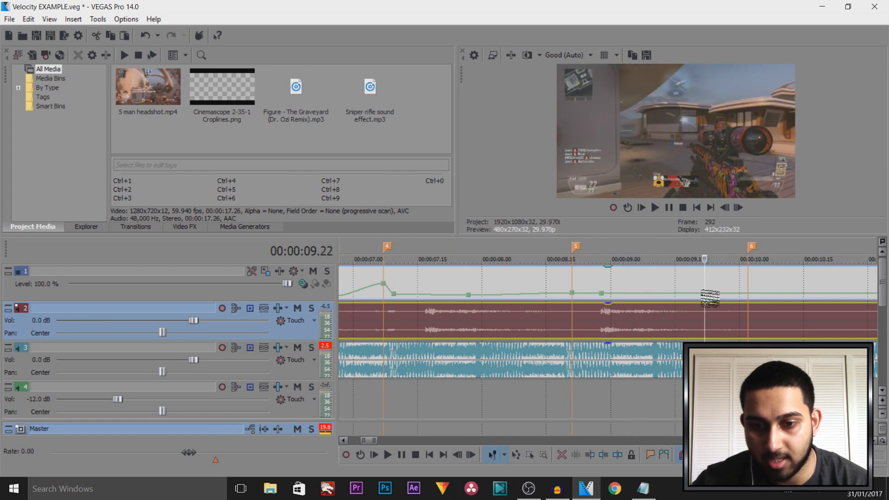
scroll(632, 326, down, 3)
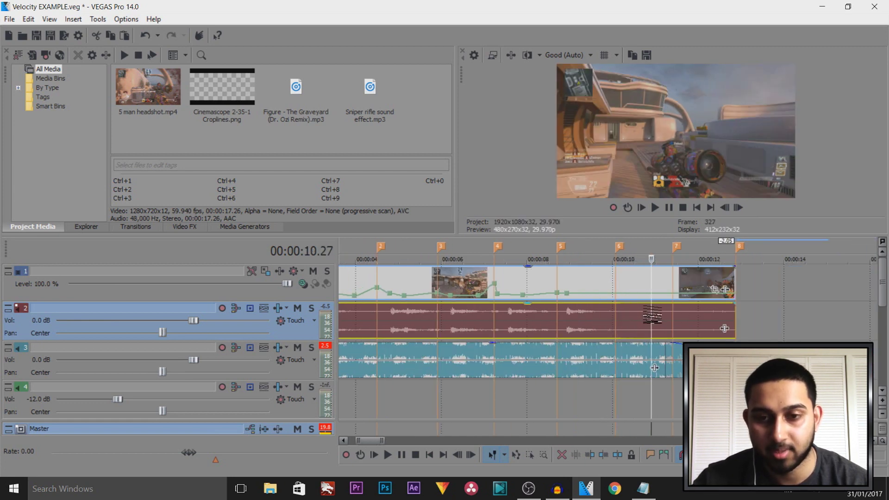
scroll(496, 338, down, 3)
click(342, 361)
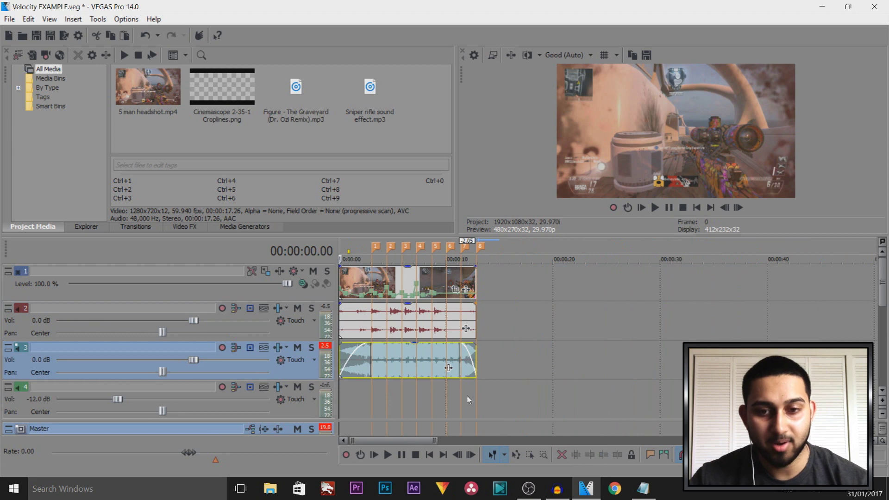
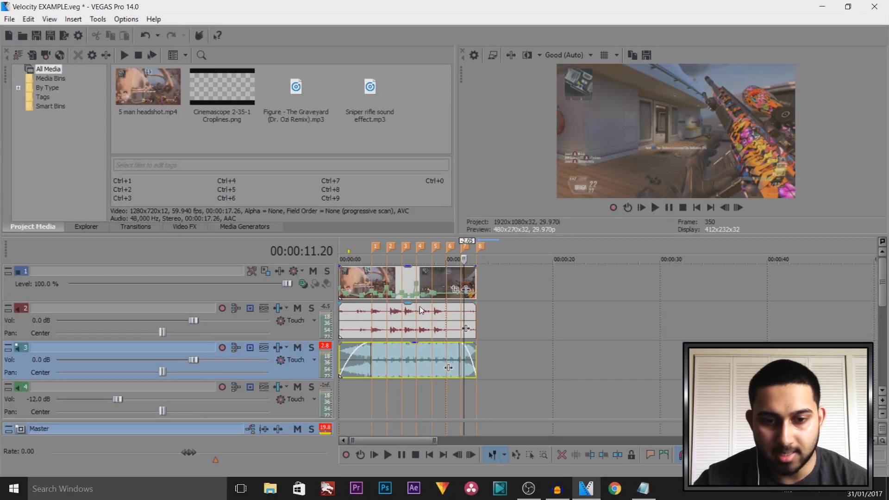
Add a velocity point at about 00:00:08.00, between markers 4 and 5, and lower it slightly below its neighbours
click(428, 309)
scroll(487, 321, up, 5)
click(556, 313)
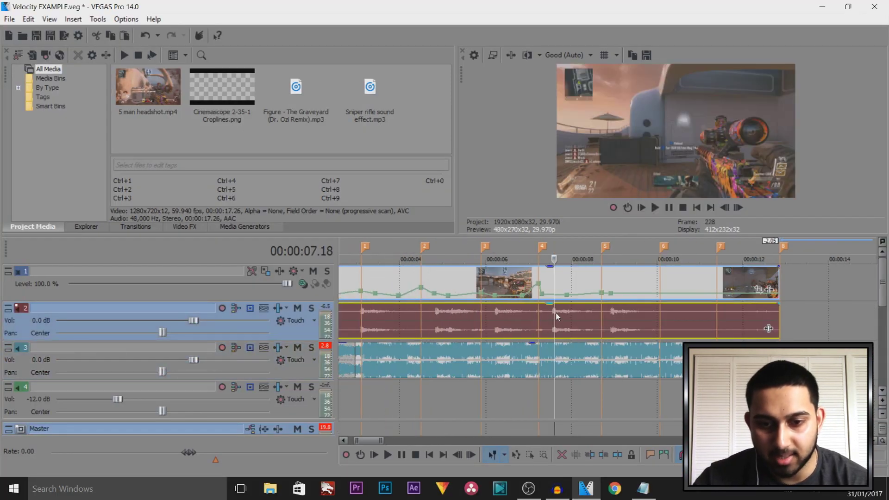
mouse_move(555, 313)
mouse_down()
mouse_move(596, 316)
mouse_move(569, 313)
mouse_up()
scroll(571, 313, up, 2)
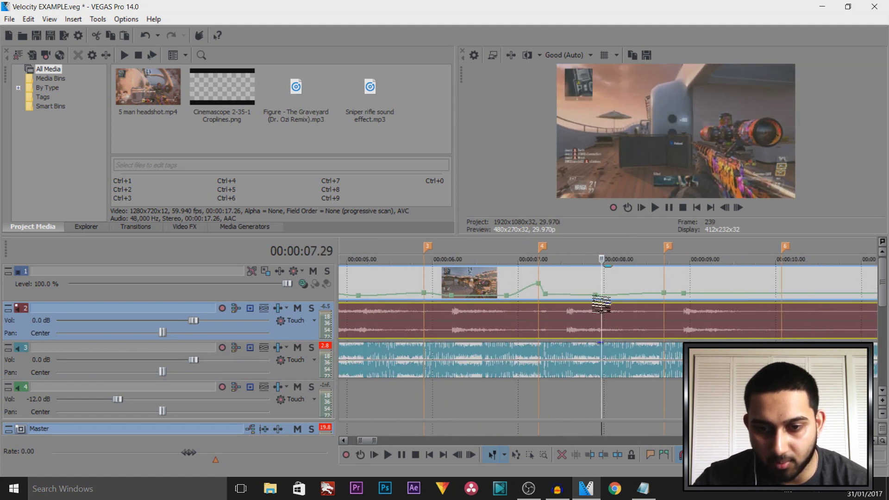
click(597, 311)
scroll(606, 313, up, 2)
scroll(611, 313, up, 2)
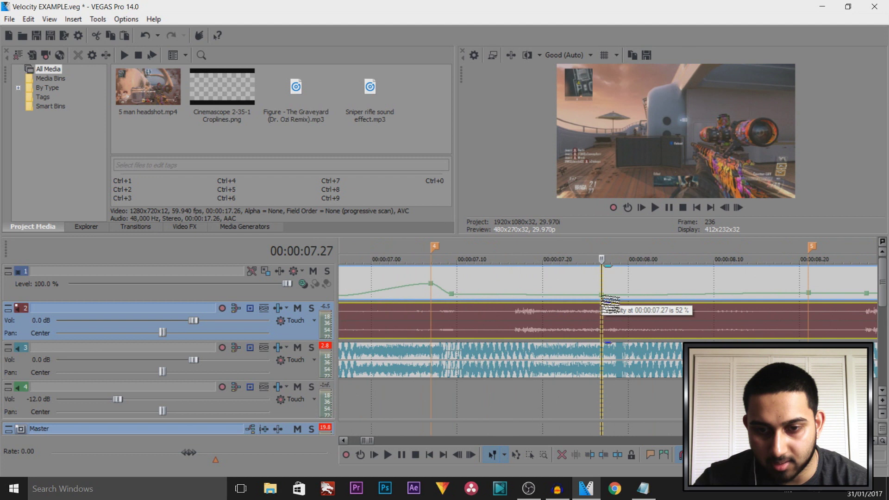
click(625, 302)
scroll(626, 300, up, 2)
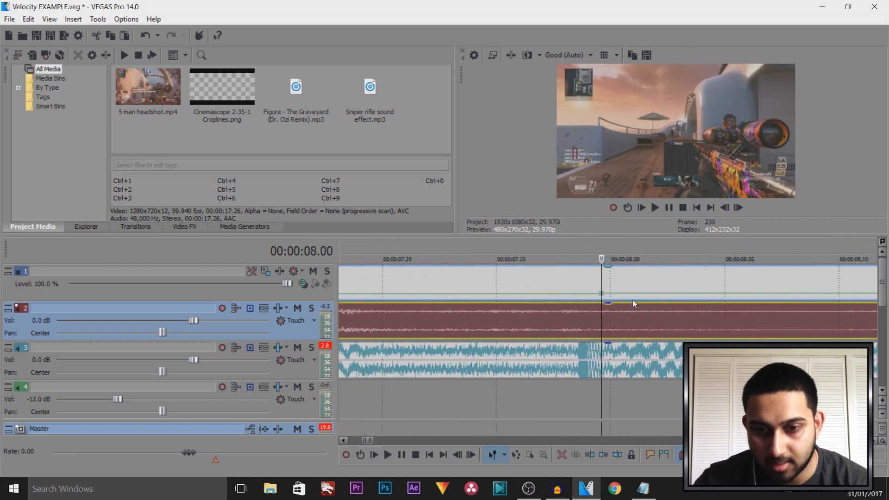
drag(601, 294, 601, 301)
scroll(671, 307, down, 3)
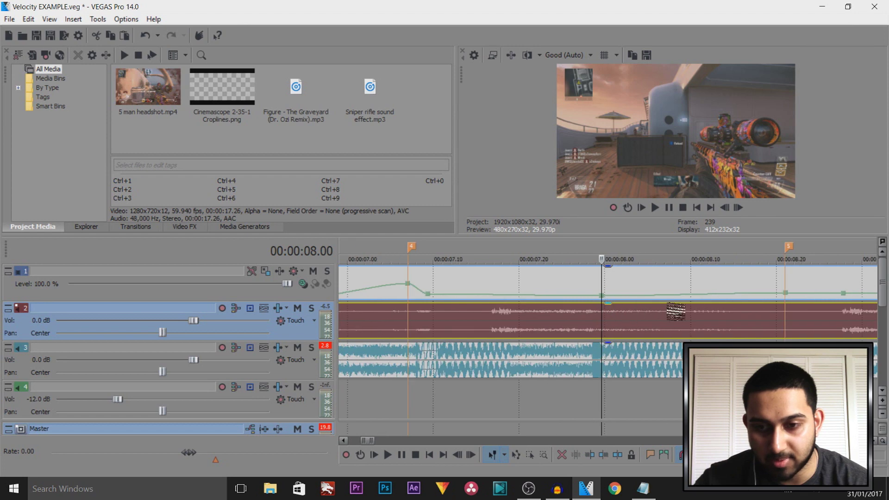
Raise the velocity point at marker 5 (00:00:08.21) slightly, keeping it aligned with the marker
click(786, 294)
scroll(687, 319, up, 3)
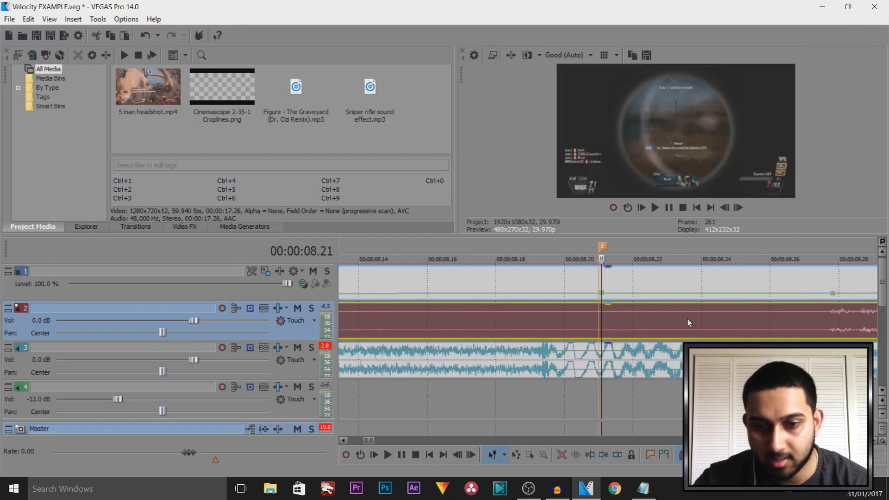
double_click(603, 294)
scroll(604, 299, up, 2)
drag(603, 294, 604, 296)
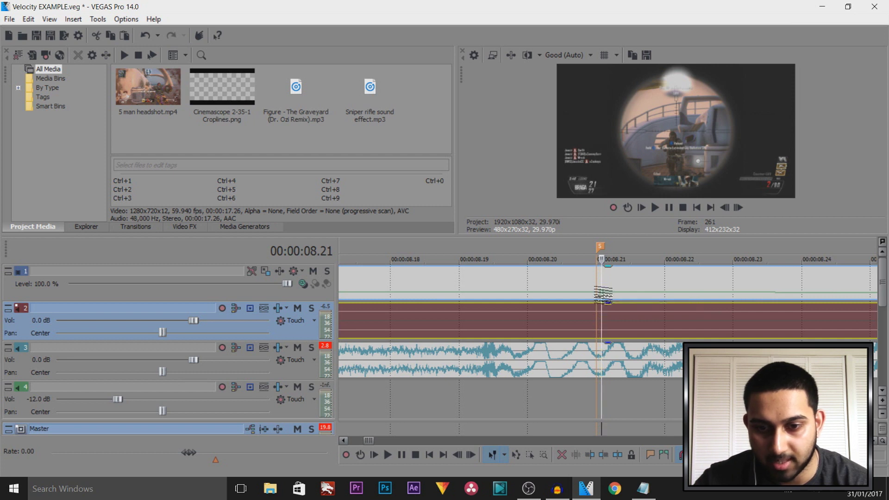
Lower the velocity point at 00:00:08.28, just after marker 5, so the clip slows down after the shot
scroll(604, 294, down, 5)
drag(678, 294, 674, 293)
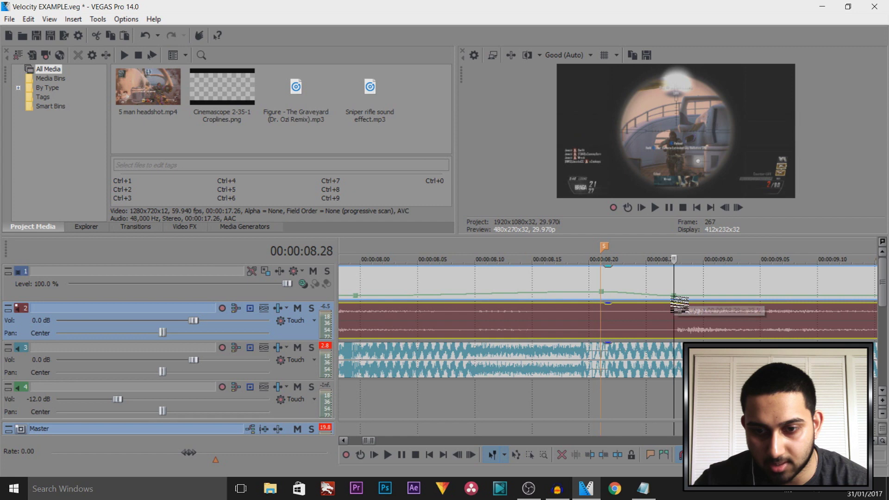
scroll(664, 313, down, 3)
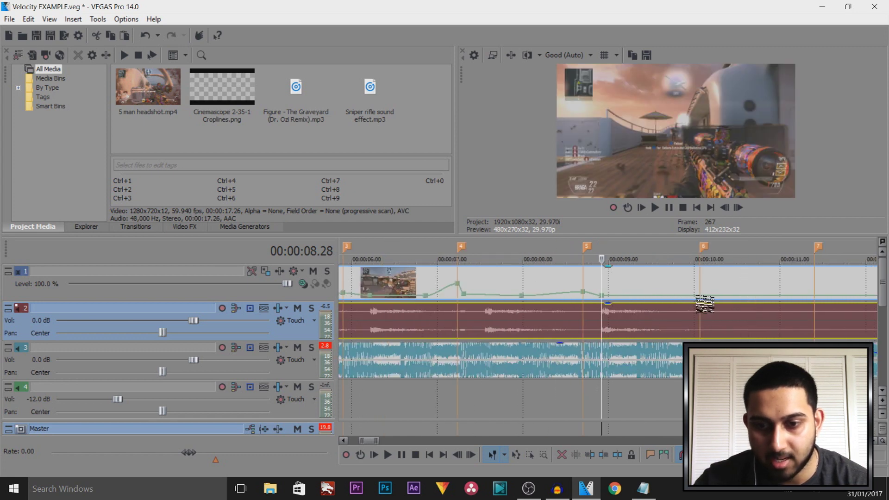
Add a velocity point at marker 6 (00:00:10.02) and set it to normal velocity
scroll(621, 297, up, 2)
scroll(627, 301, down, 4)
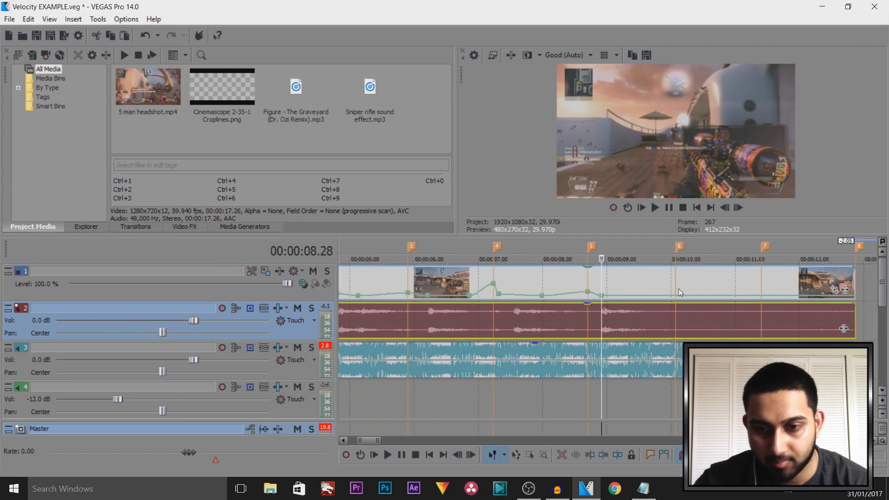
click(675, 294)
scroll(684, 303, up, 3)
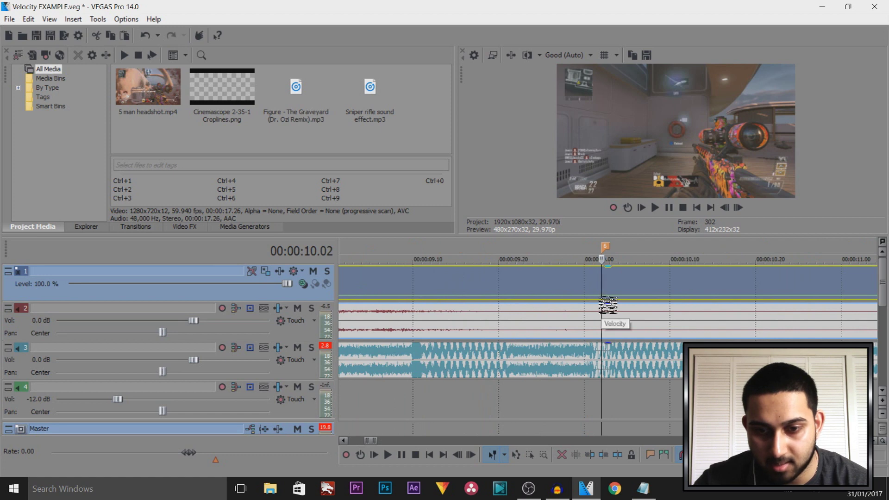
right_click(599, 295)
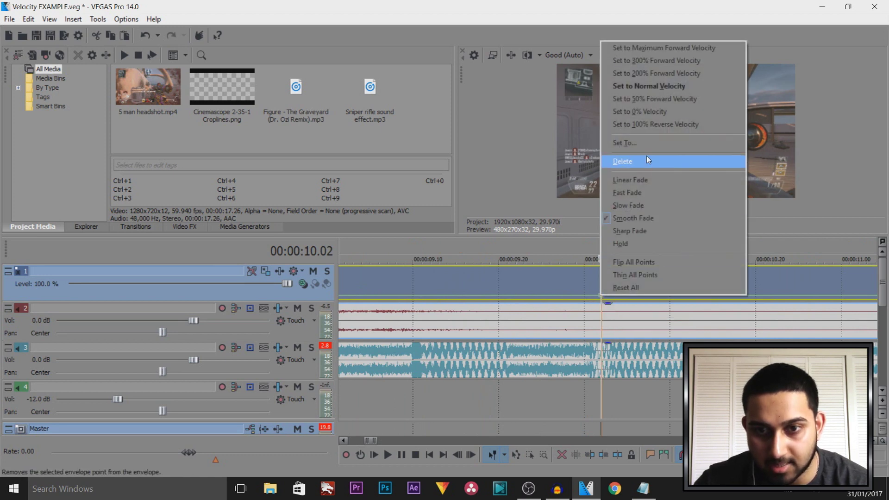
click(658, 91)
scroll(611, 290, down, 5)
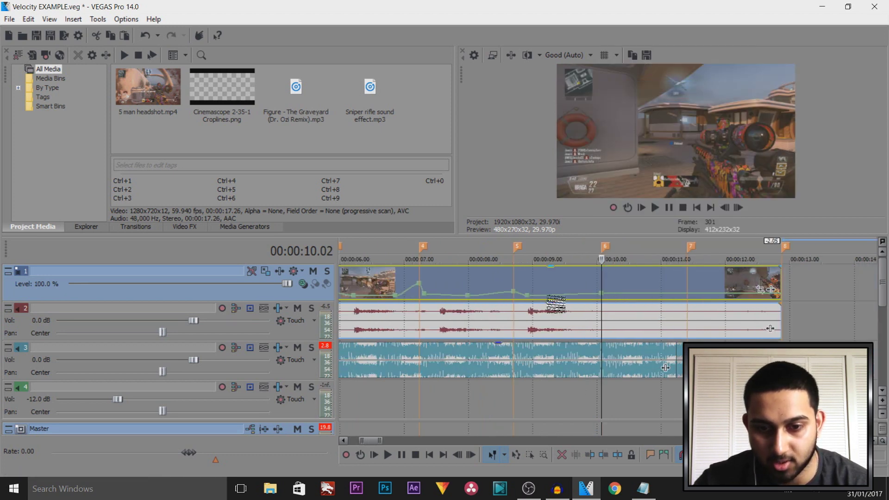
Play the edited clip from the start to check the sync, and inspect the first shot at marker 1 (00:00:03.03)
click(341, 320)
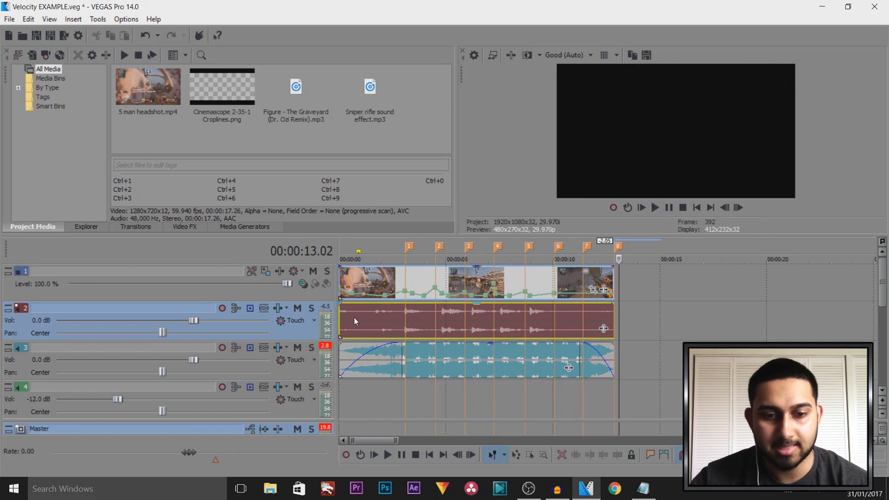
click(358, 320)
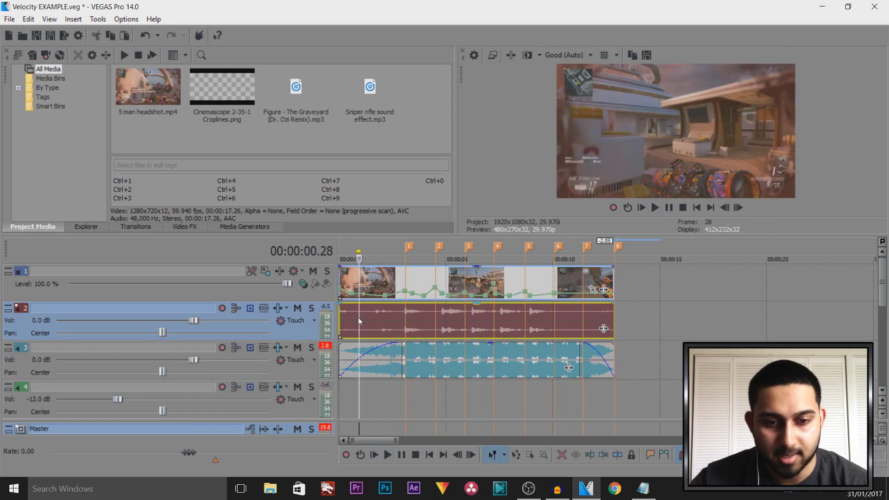
drag(359, 319, 405, 319)
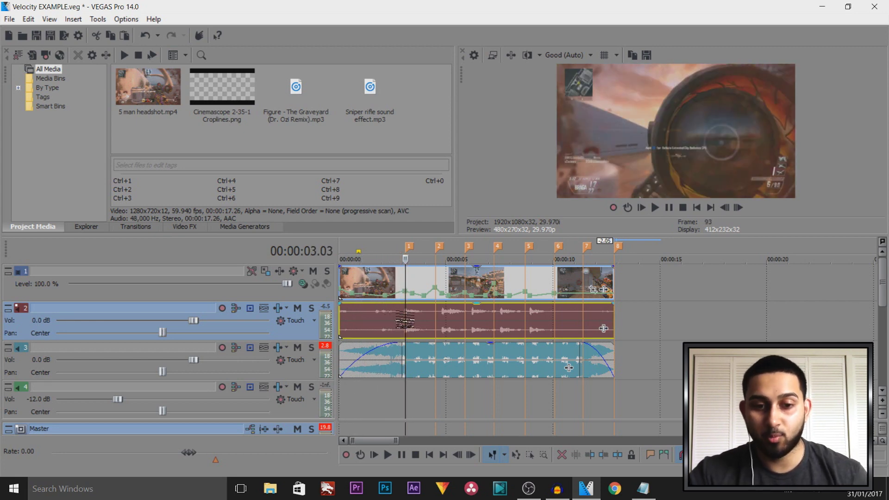
scroll(443, 338, up, 6)
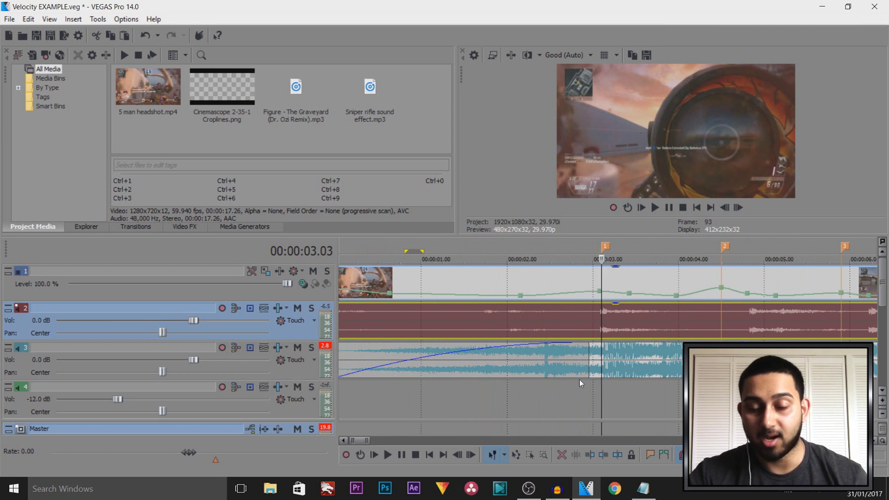
scroll(449, 346, down, 5)
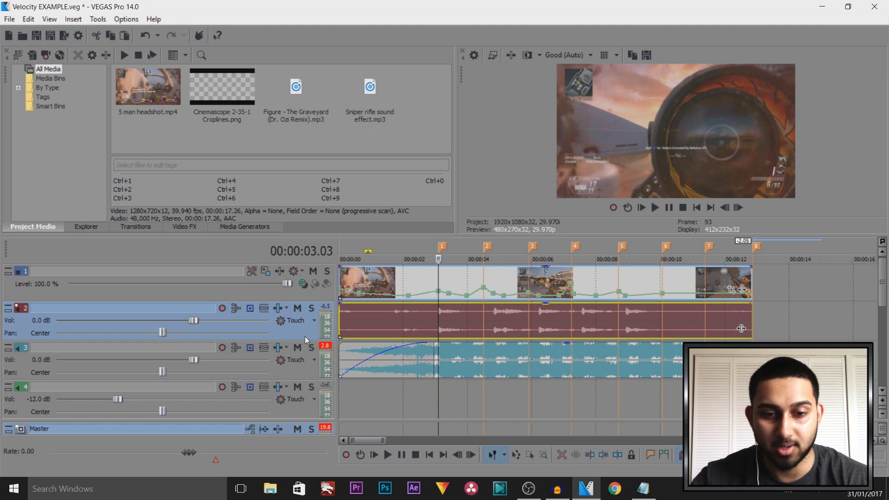
Mute the gameplay audio on track 2 and place Sniper rifle sound effect.mp3 on track 4 at marker 1
click(298, 309)
click(397, 103)
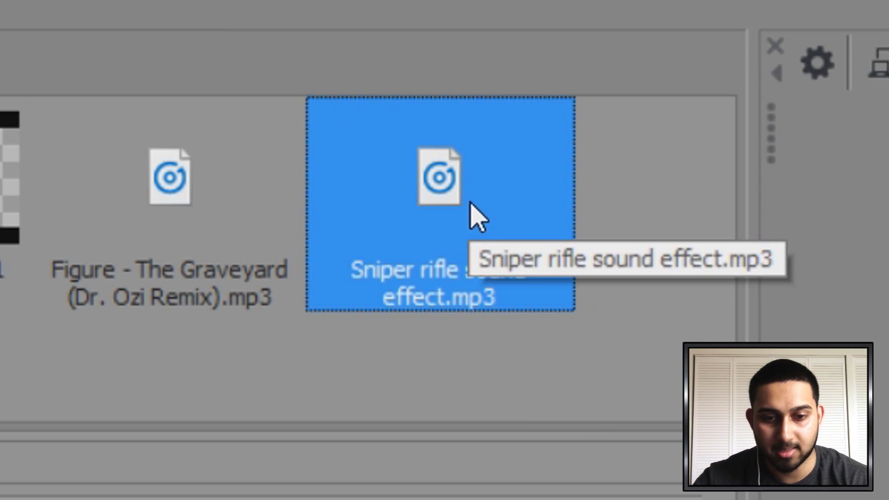
mouse_move(448, 175)
mouse_down()
mouse_move(432, 341)
mouse_move(440, 398)
mouse_up()
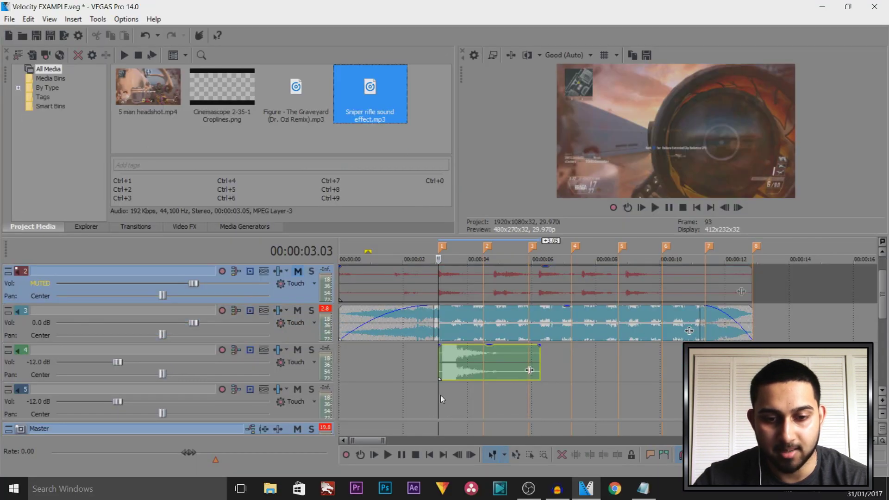
Shift the sniper sound event slightly earlier so its shot starts on marker 1, and trim its end to just past marker 2
click(440, 370)
scroll(440, 370, up, 6)
drag(706, 371, 677, 370)
scroll(677, 370, down, 6)
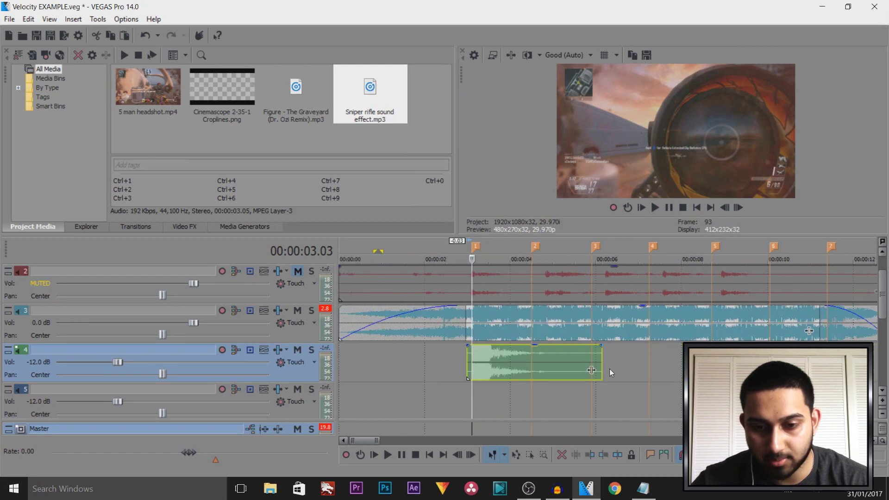
drag(601, 366, 541, 369)
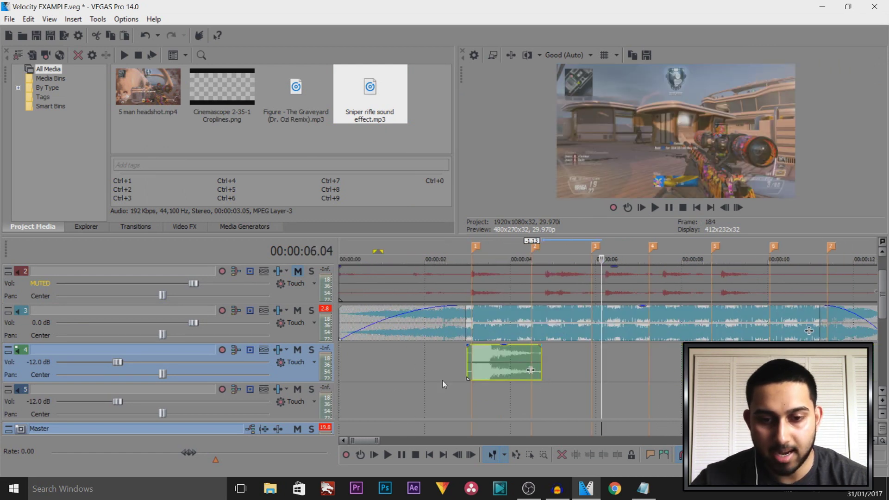
Play the section around marker 1 to check the timing and loudness of the sniper sound
click(443, 380)
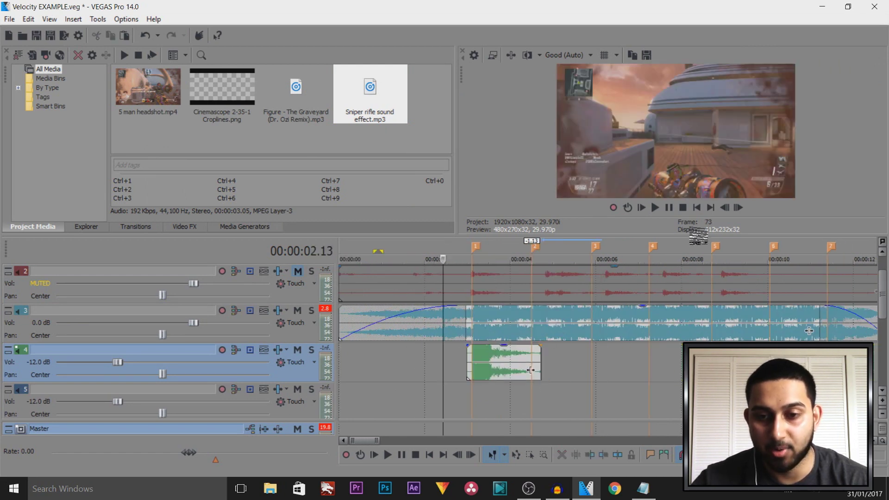
click(671, 209)
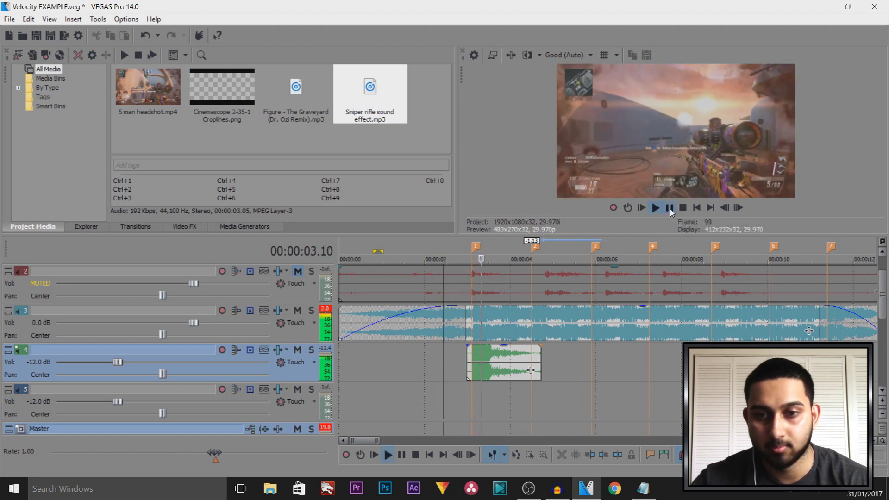
click(670, 210)
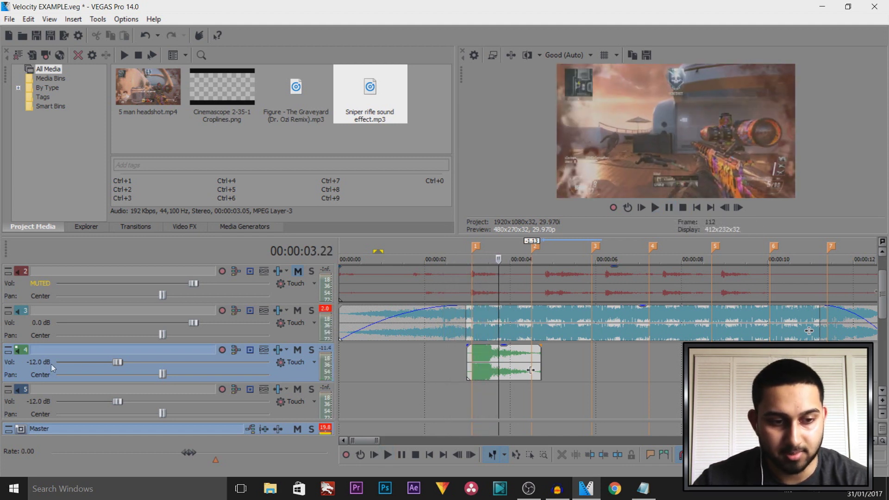
Set the volume of track 4 to 0.0 dB and play back the shot at marker 1
double_click(130, 361)
click(446, 371)
click(654, 207)
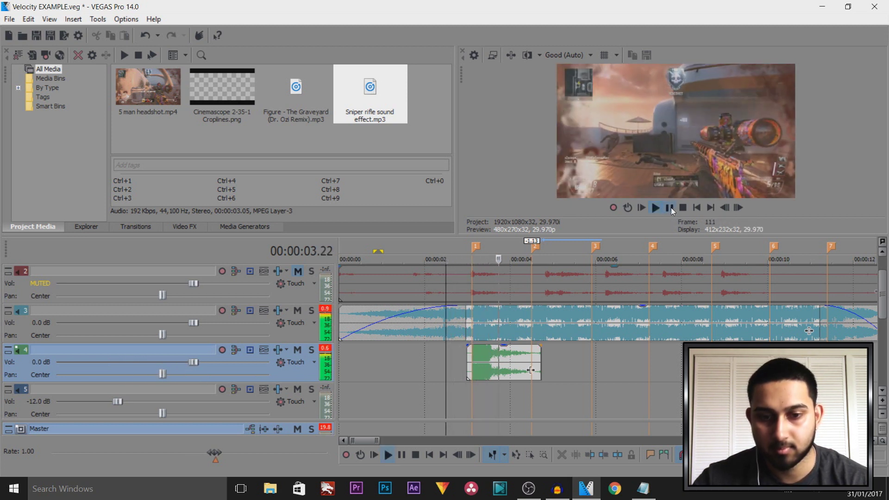
click(670, 208)
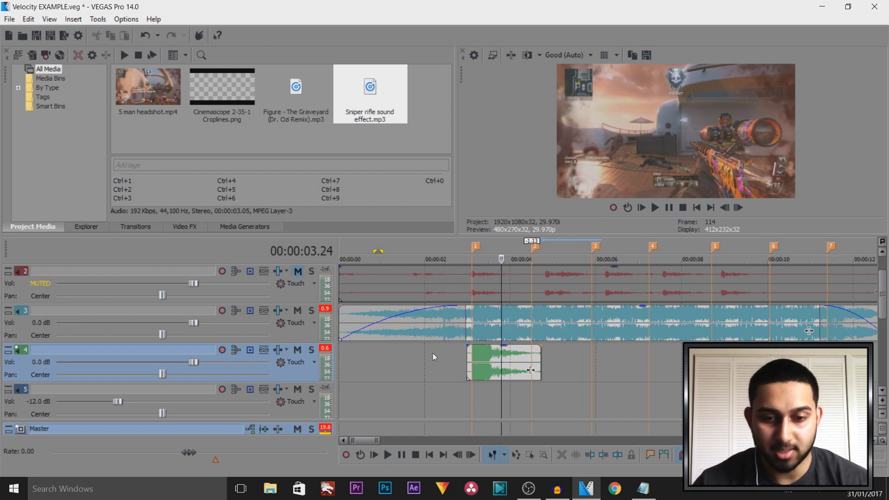
Add a Track EQ effect to the sniper rifle sound event and apply the Sniper Boom preset
click(474, 368)
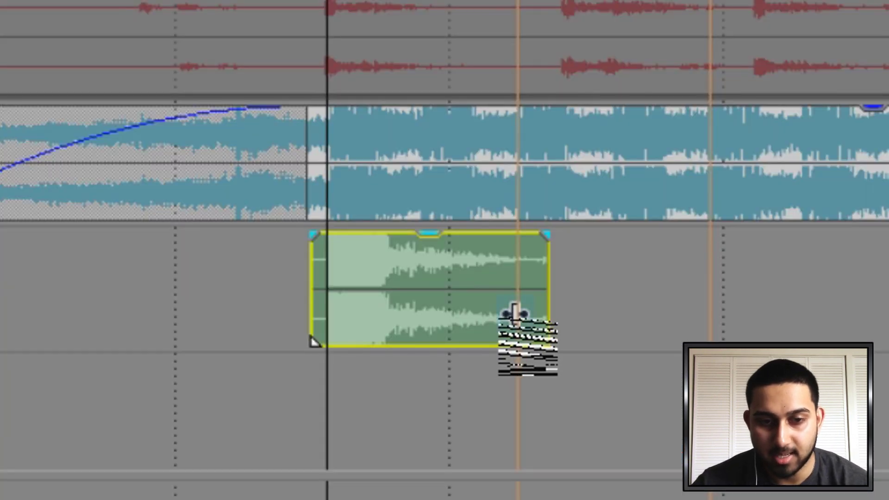
click(515, 311)
click(527, 113)
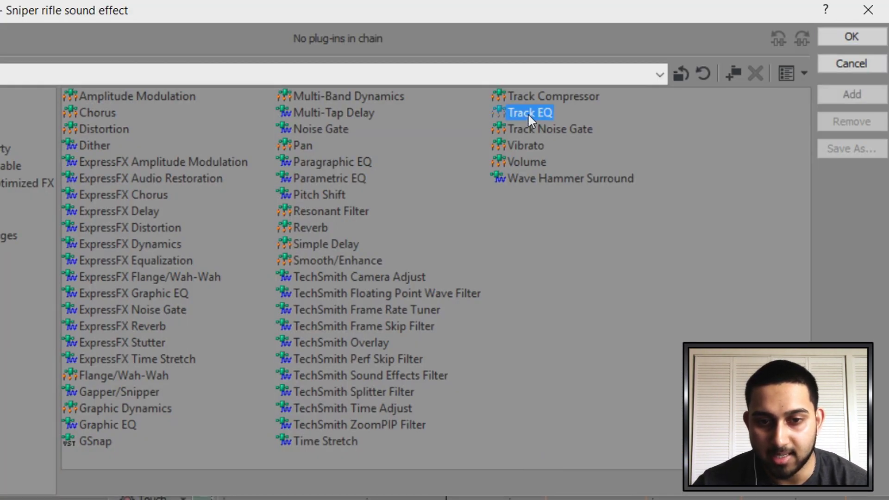
click(852, 94)
click(851, 36)
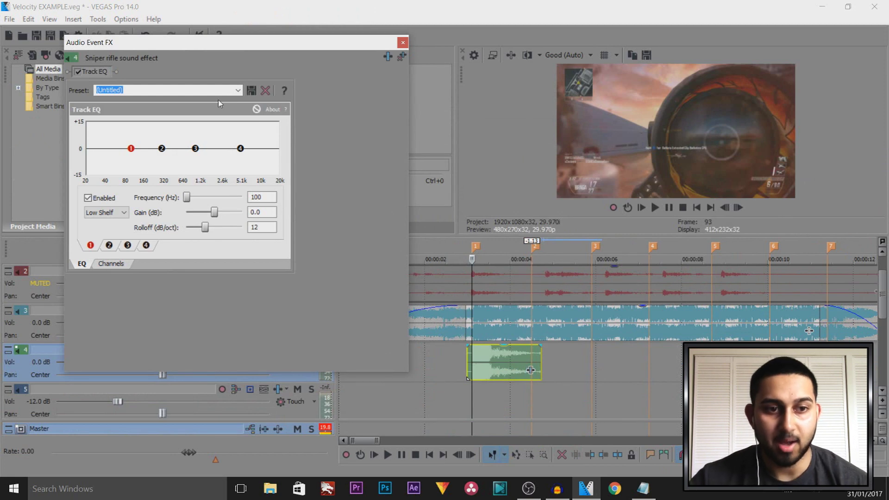
click(238, 91)
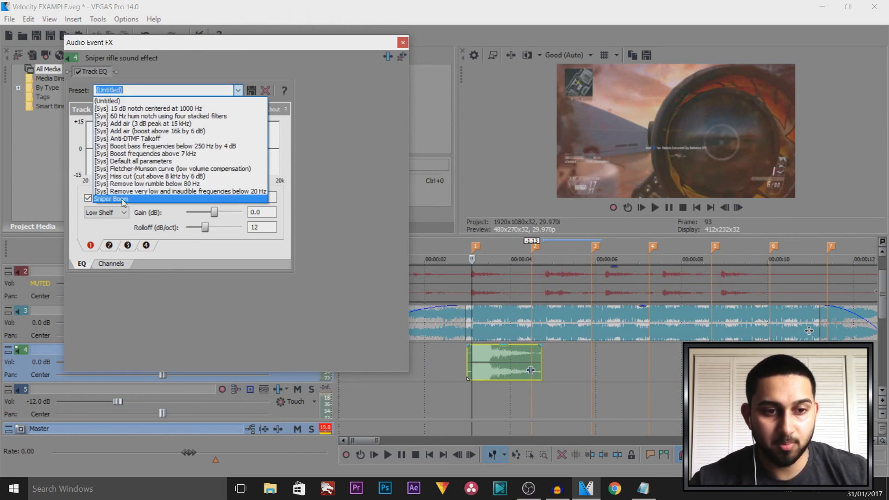
click(122, 199)
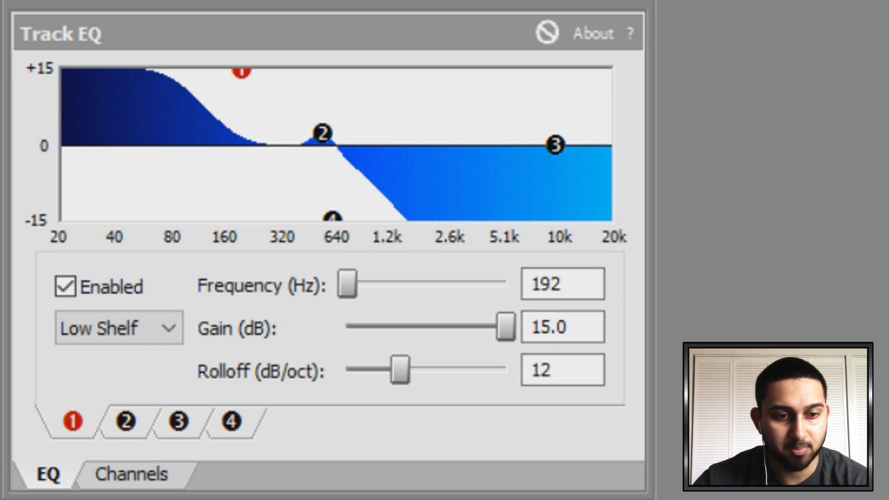
Examine the frequency, gain and bandwidth or rolloff settings of Track EQ bands 2, 3 and 4
click(124, 438)
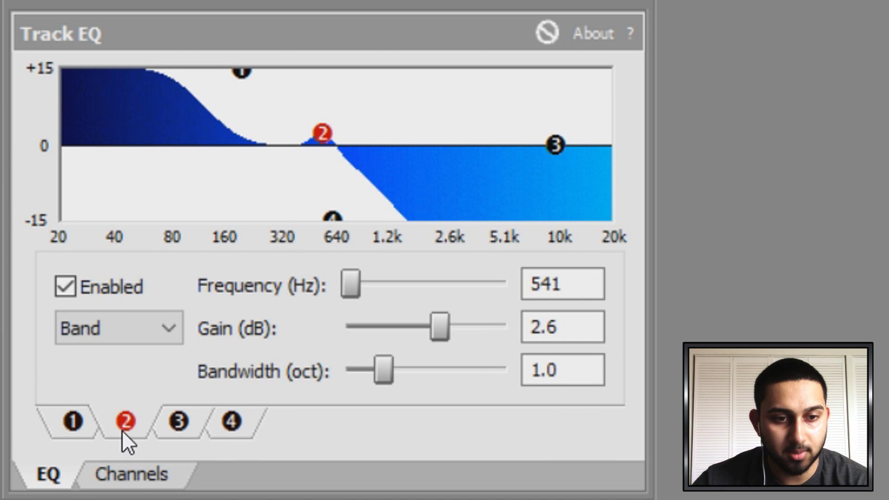
click(182, 427)
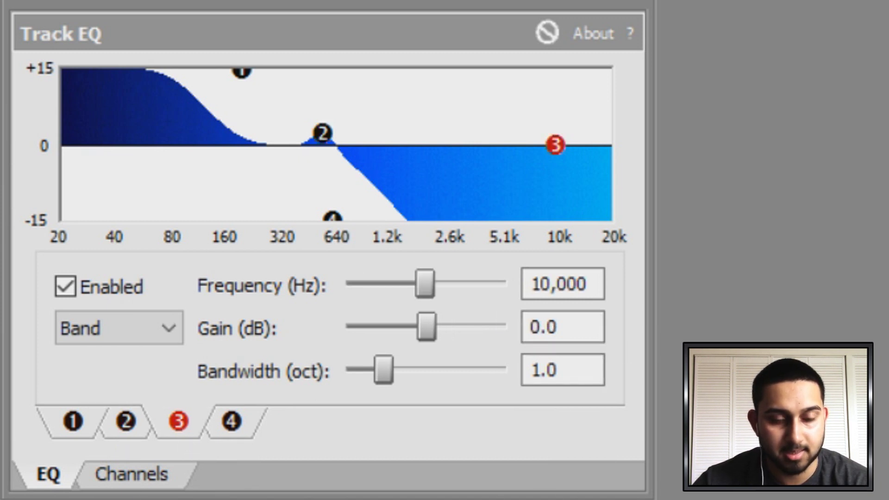
click(240, 427)
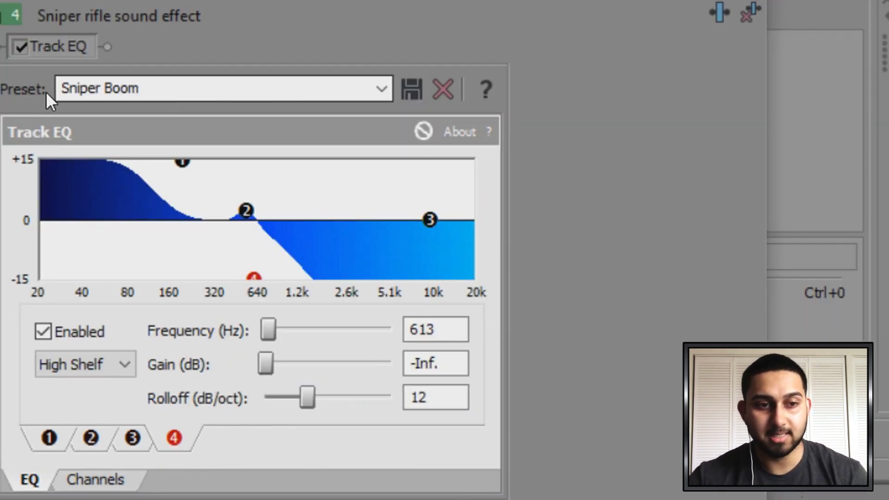
Close the Track EQ settings and play back the equalised sniper shot at marker 1, starting from 00:00:02.00
click(184, 91)
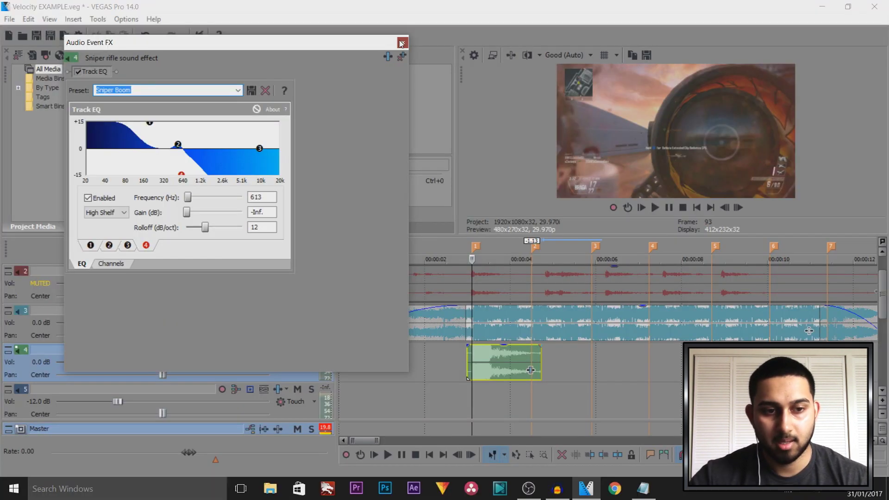
click(401, 42)
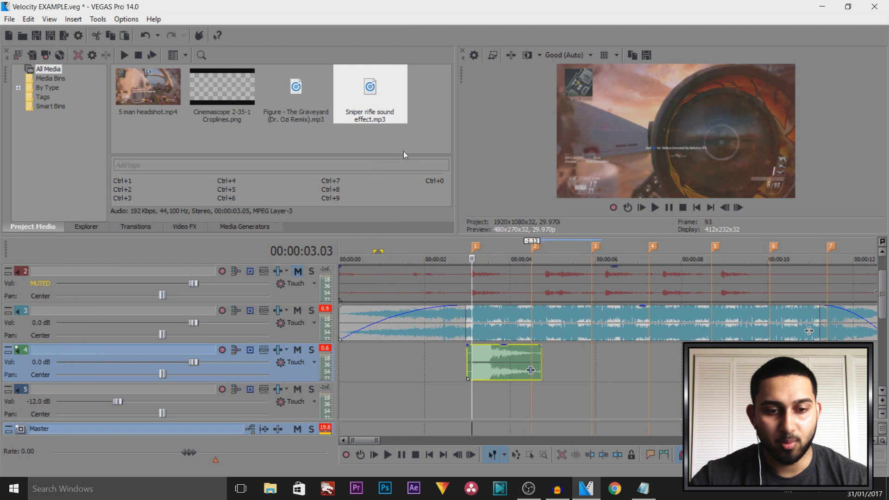
click(445, 368)
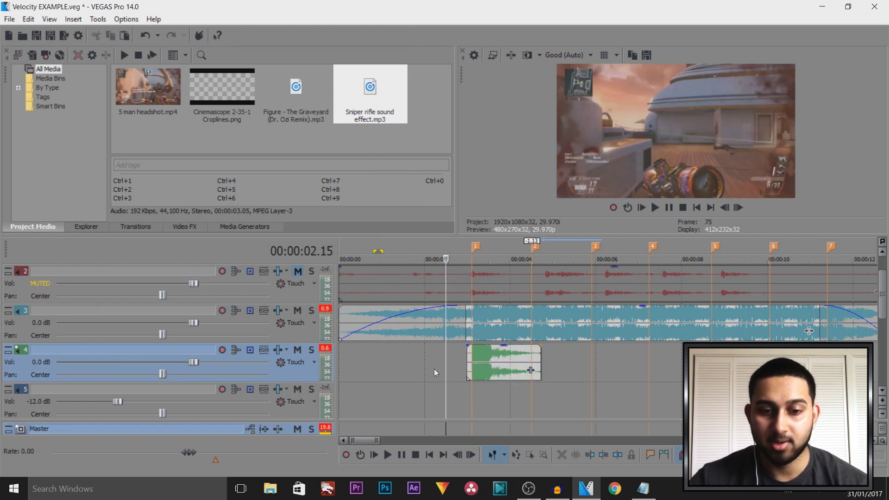
click(429, 370)
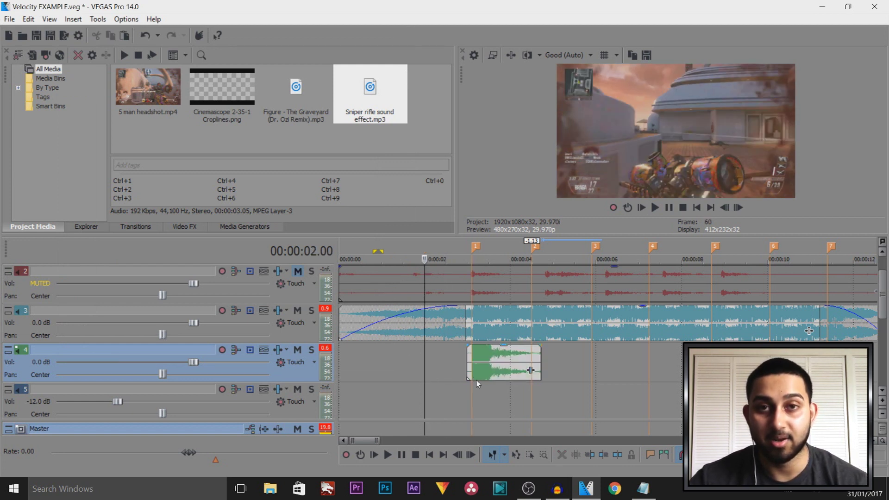
click(655, 208)
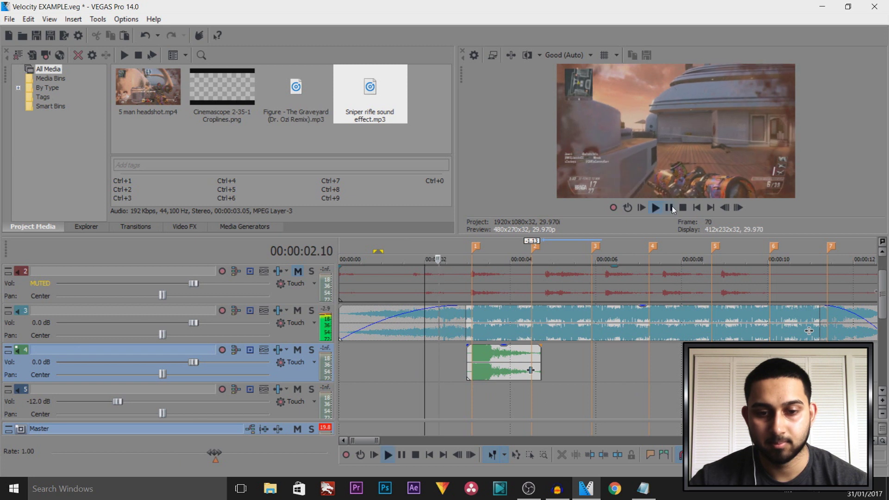
click(670, 208)
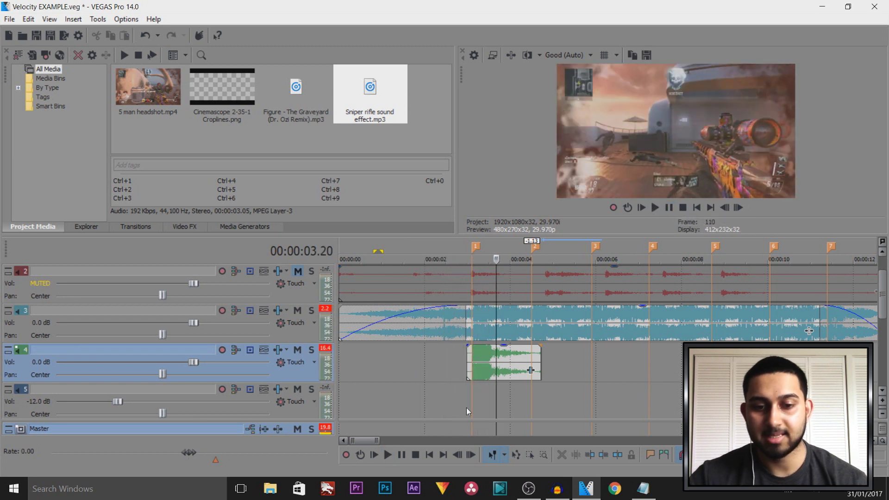
Set the volume of track 4 to -10.0 dB and play back the shot at marker 1
click(474, 366)
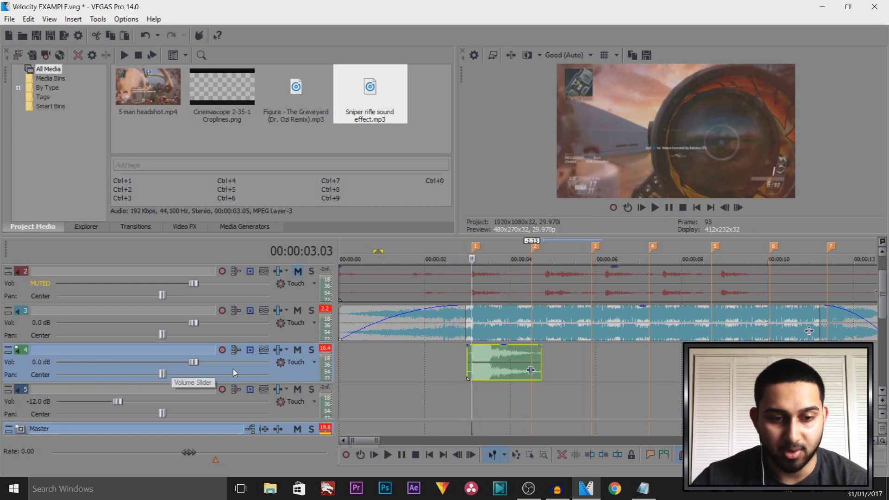
scroll(190, 362, down, 7)
scroll(187, 363, down, 3)
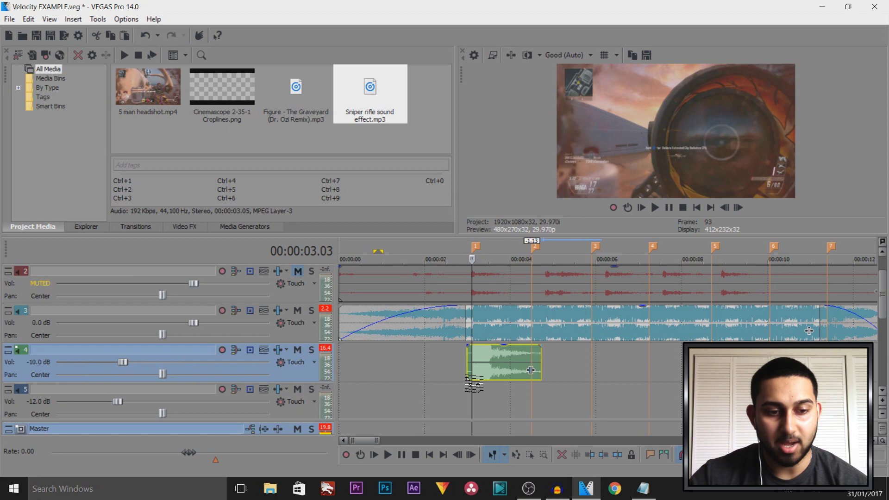
click(455, 386)
key(space)
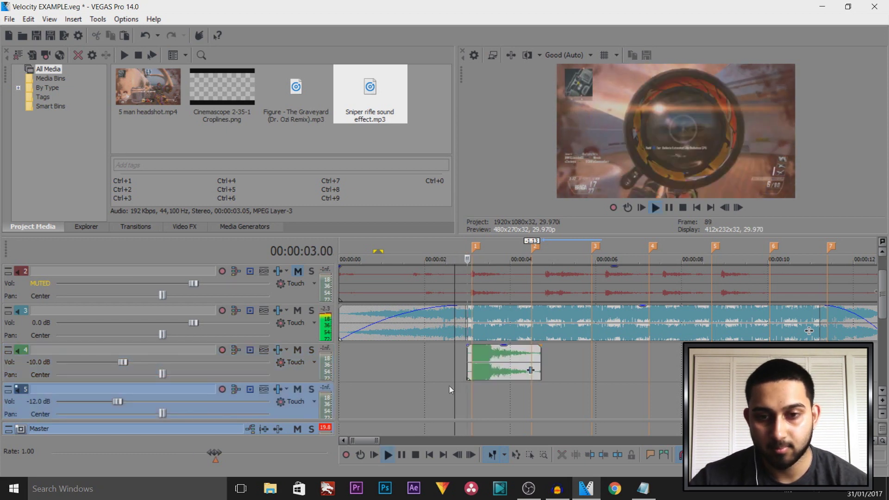
Paste a copy of the equalised sniper sound onto track 5 and align the start of its shot with marker 2
click(472, 363)
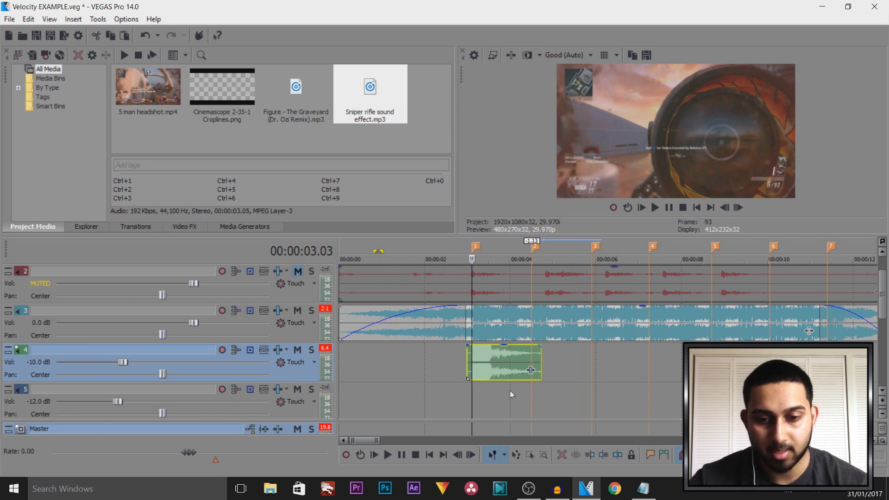
click(522, 398)
click(532, 404)
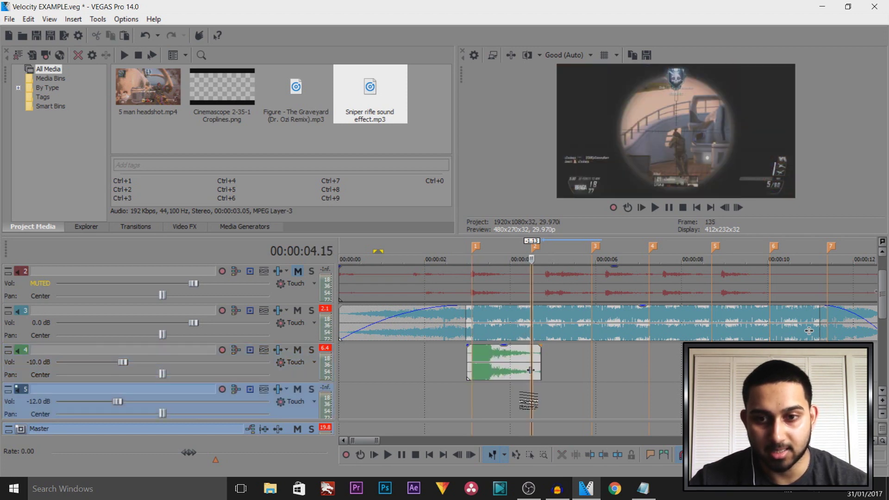
scroll(530, 401, up, 3)
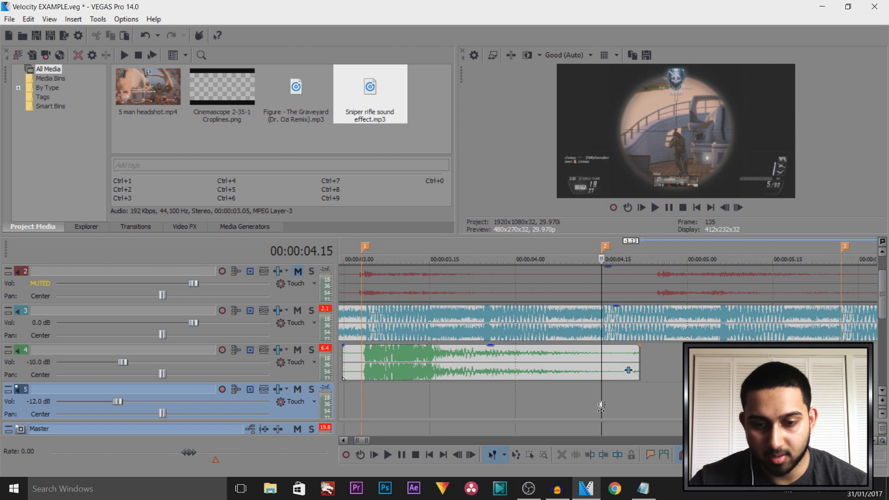
key(ctrl+v)
click(535, 405)
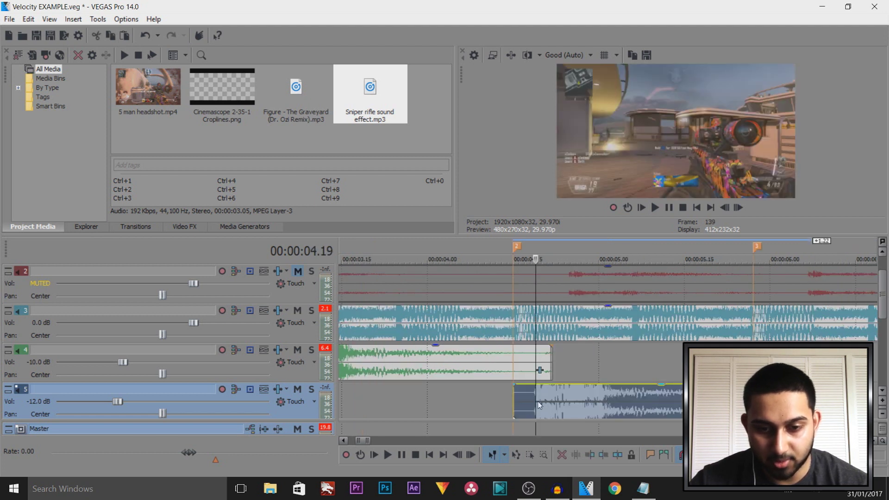
drag(557, 399, 542, 401)
Paste the sniper sound onto track 6 and align the start of its shot with marker 3
drag(881, 317, 882, 332)
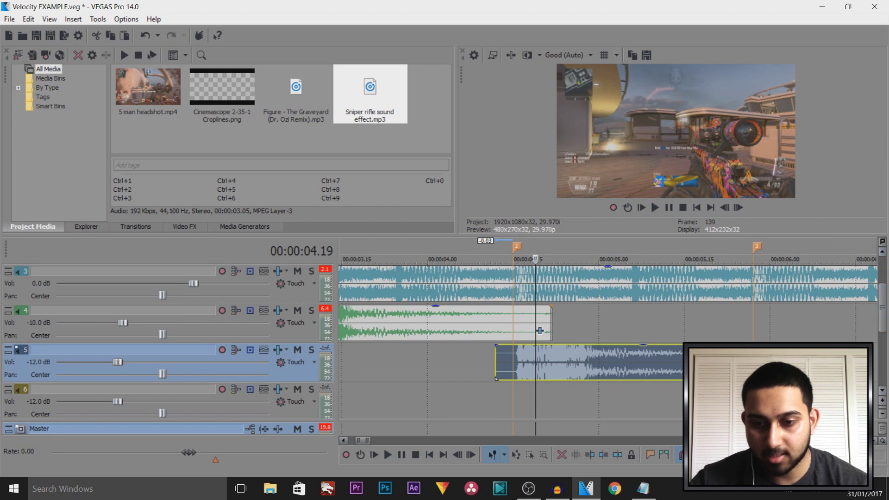
click(753, 401)
scroll(753, 401, down, 1)
scroll(753, 401, up, 2)
key(ctrl+v)
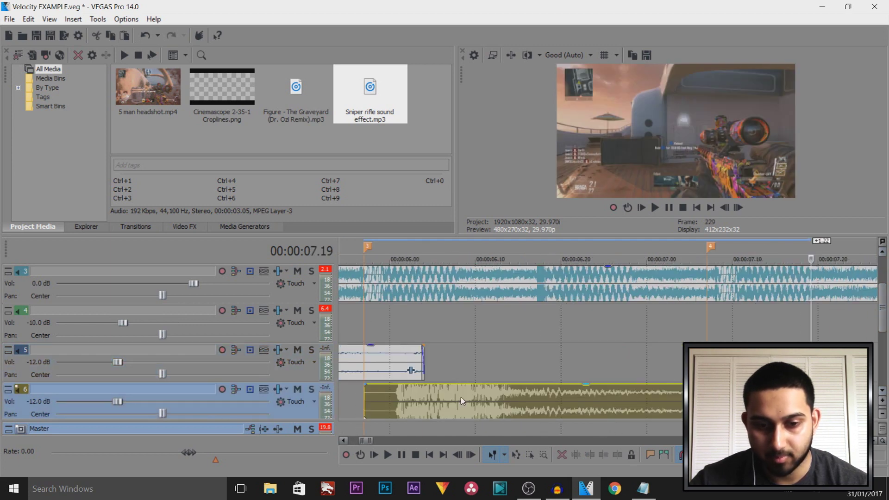
click(370, 406)
drag(372, 365, 349, 365)
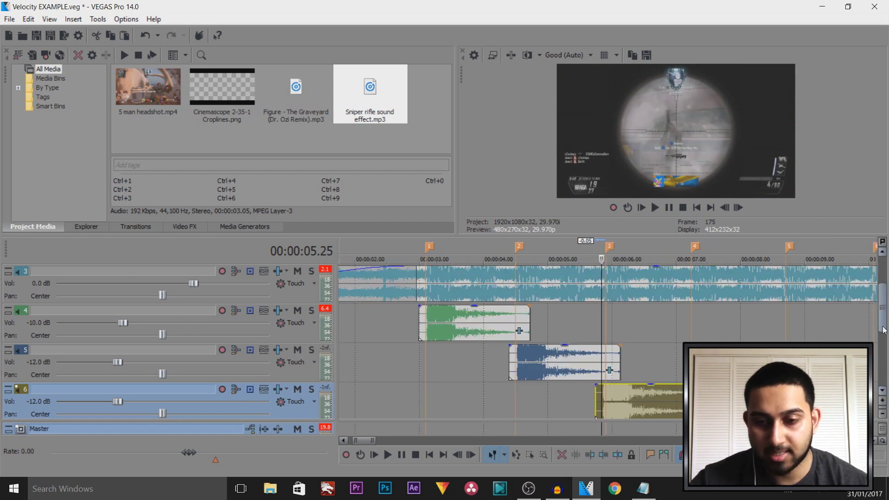
Place copies of the sniper sound on tracks 7 and 8, aligning their shots with markers 4 and 5
drag(882, 327, 885, 365)
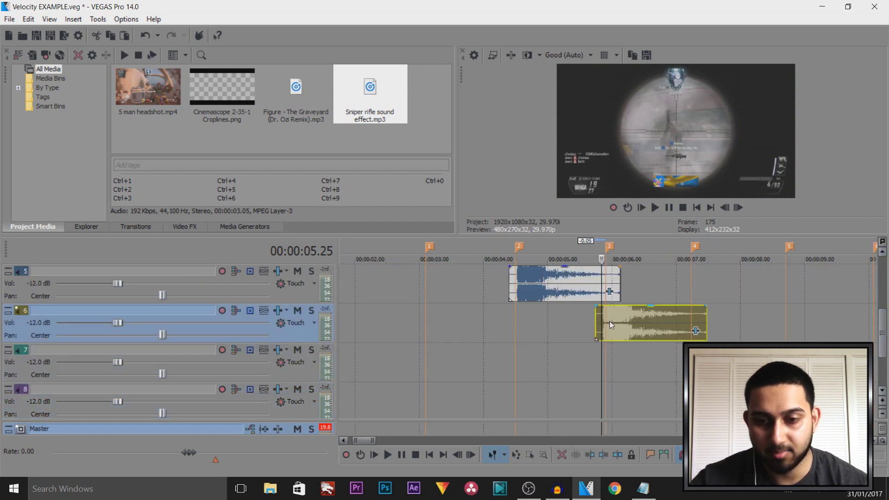
click(663, 327)
click(691, 356)
click(643, 367)
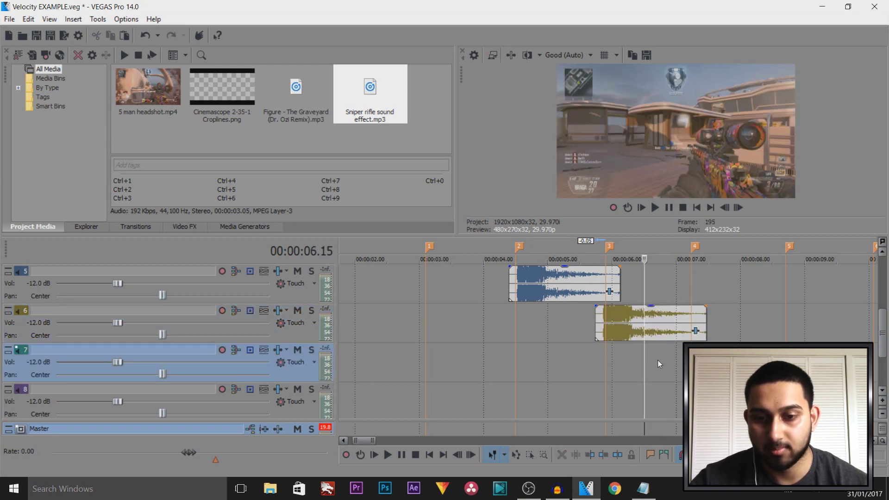
click(692, 360)
key(ctrl+v)
click(693, 360)
key(ctrl+v)
scroll(602, 366, up, 3)
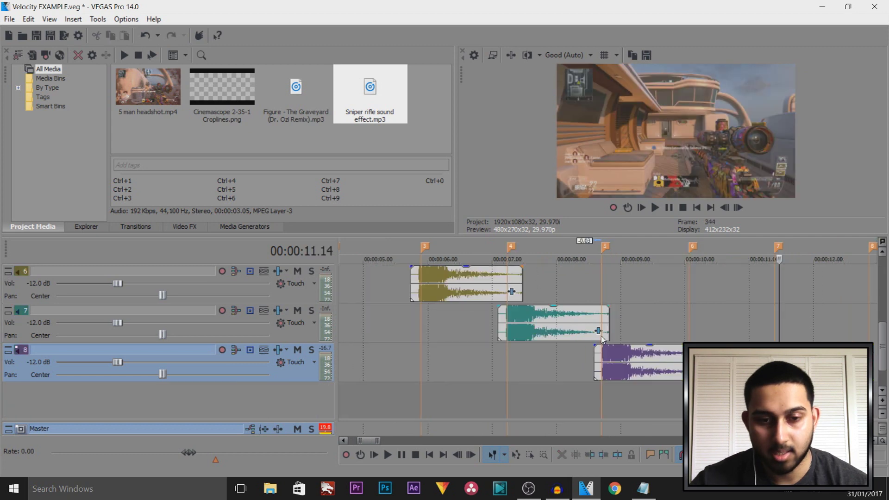
Review the placement of the sniper sounds against the markers and return the cursor to the start of the timeline
scroll(468, 326, down, 5)
scroll(495, 334, up, 3)
mouse_move(883, 345)
mouse_down()
mouse_move(883, 293)
mouse_move(885, 351)
mouse_up()
click(536, 362)
scroll(511, 365, up, 10)
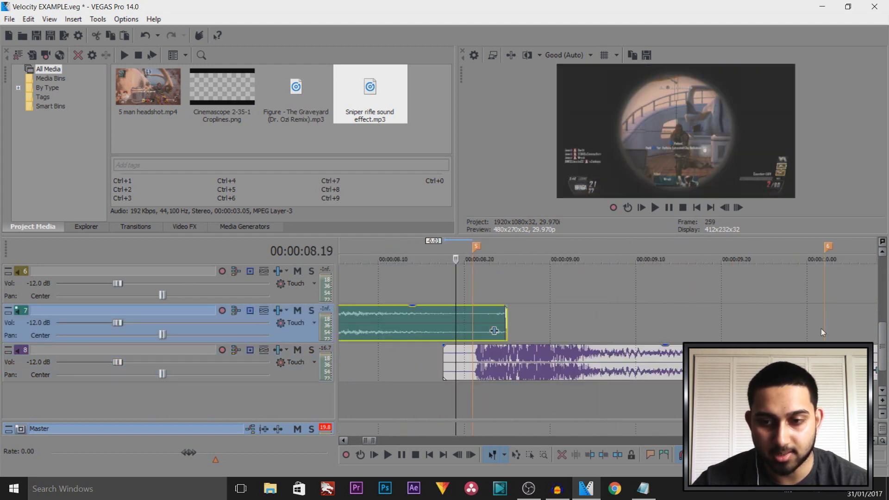
drag(364, 442, 353, 442)
drag(882, 336, 884, 322)
scroll(885, 323, up, 4)
scroll(875, 271, down, 6)
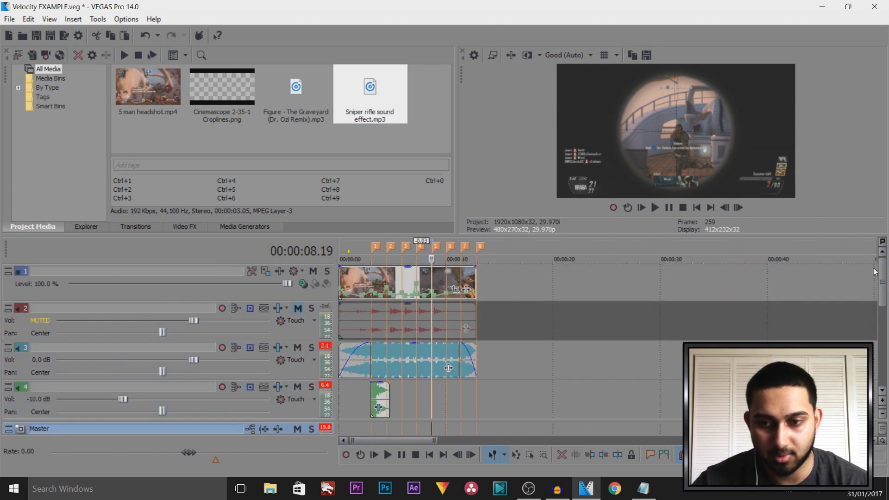
scroll(883, 280, down, 3)
scroll(885, 273, up, 3)
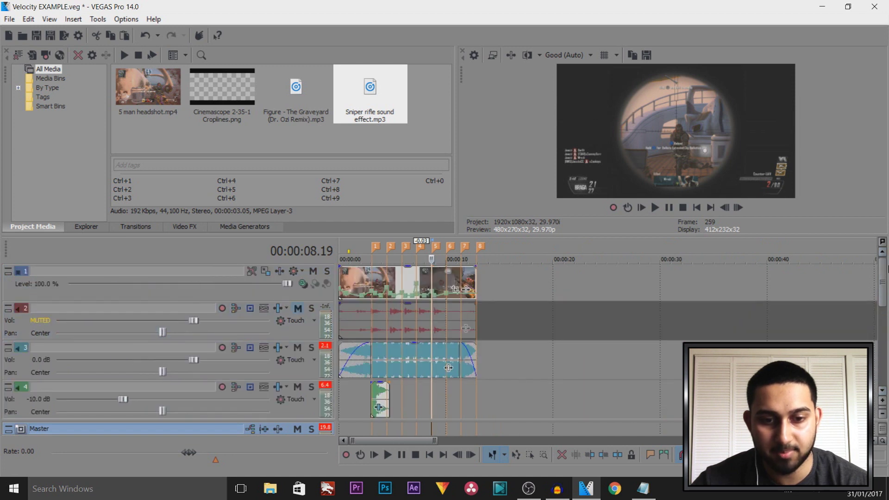
click(342, 356)
scroll(374, 371, up, 3)
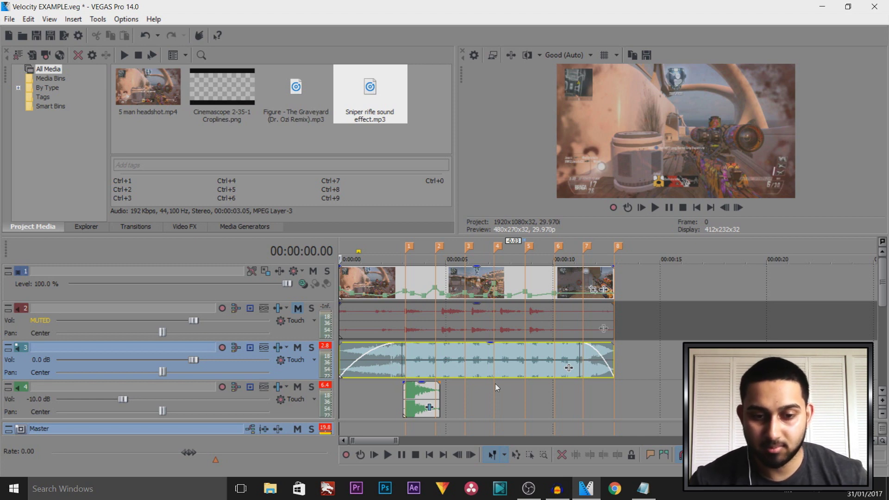
Add Cinemascope 2-35-1 Croplines.png on a new track above the gameplay video and stretch it over the whole clip
scroll(466, 395, up, 2)
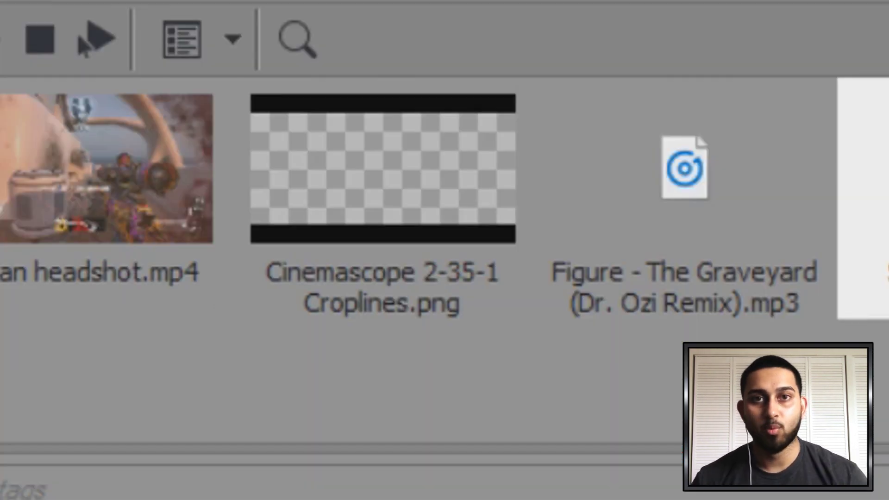
click(416, 298)
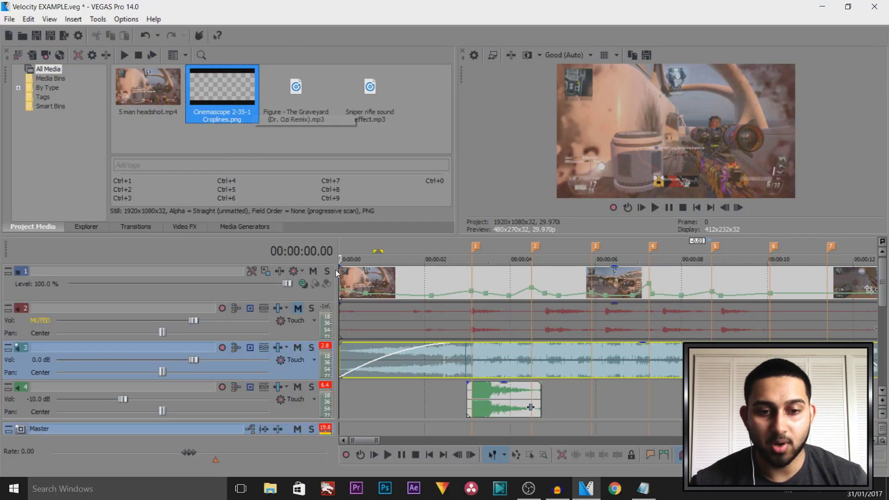
scroll(355, 297, down, 3)
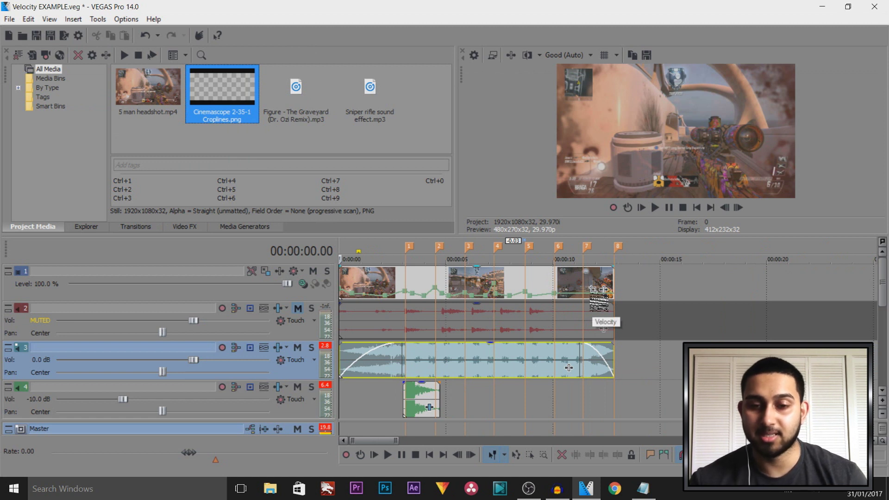
drag(228, 85, 345, 264)
click(382, 284)
drag(438, 284, 614, 281)
click(379, 285)
drag(379, 282, 339, 281)
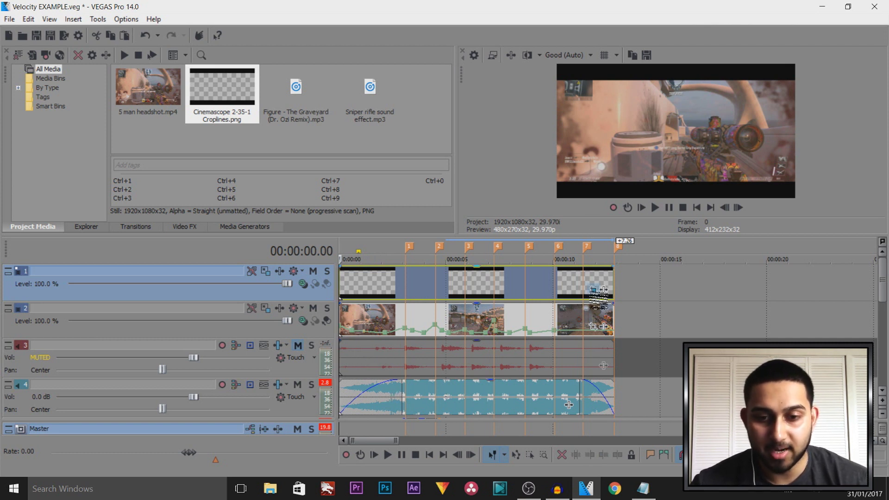
Open Pan/Crop for the croplines event, lock the aspect ratio and shrink the crop frame to about 1,719 by 967
click(593, 290)
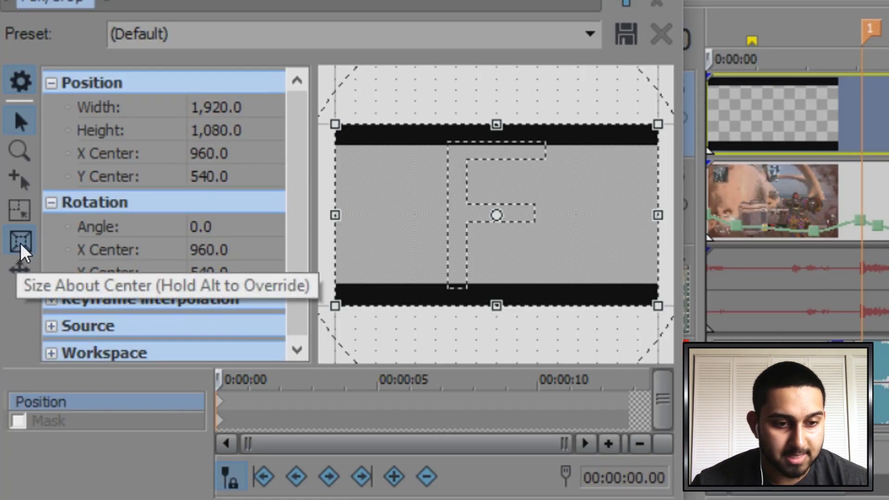
click(27, 214)
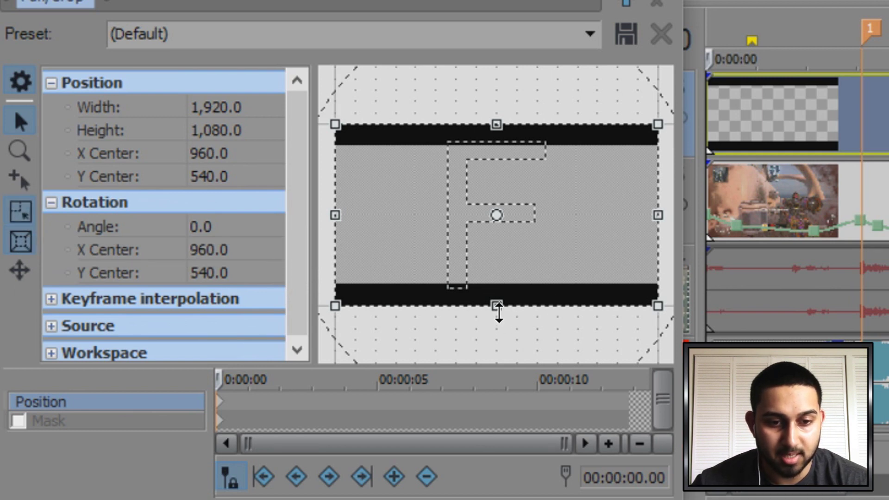
drag(498, 307, 500, 301)
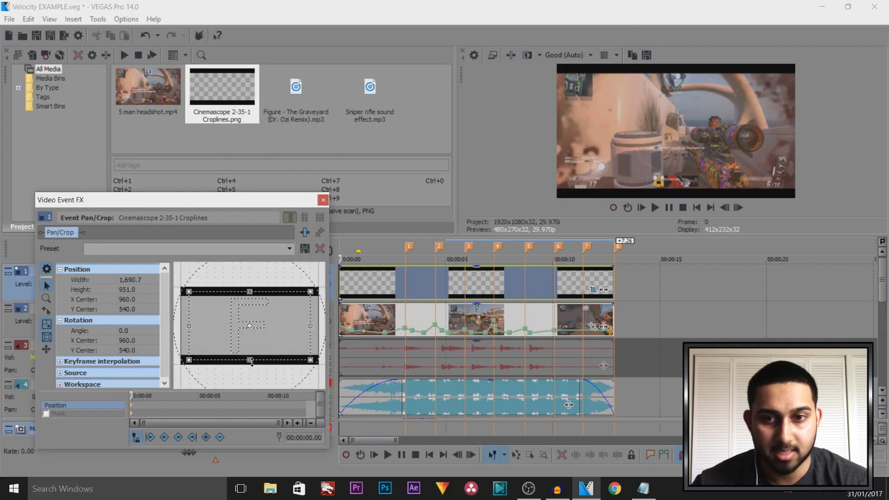
drag(252, 363, 251, 363)
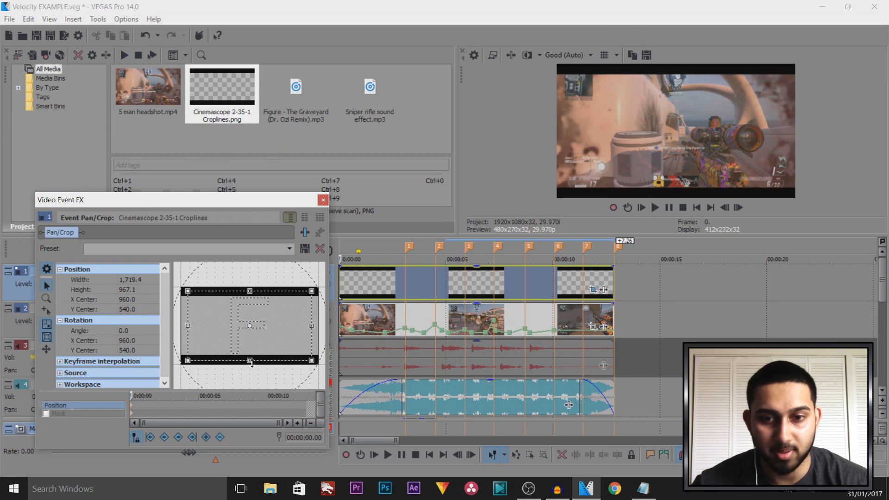